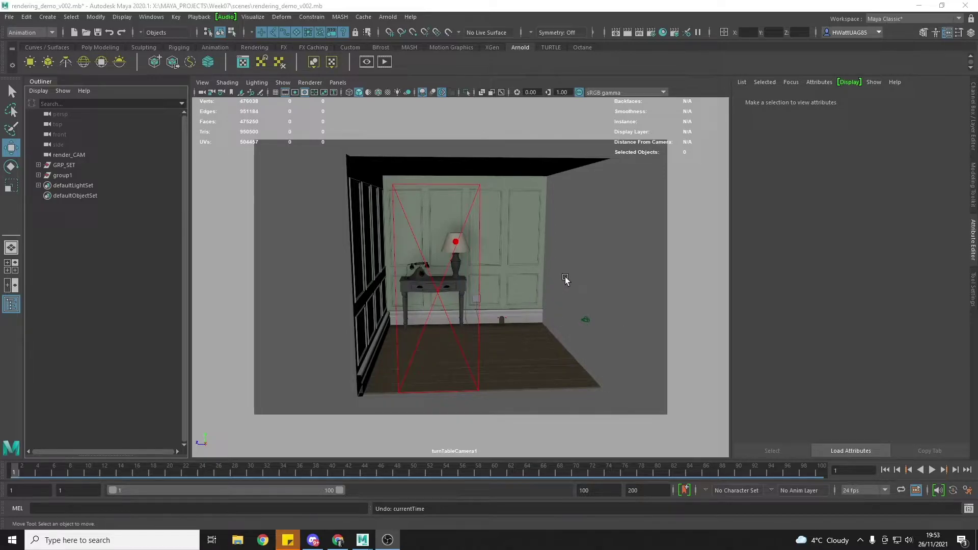
Step: Set the render image size preset to HD_720 in the render settings and close them
click(652, 31)
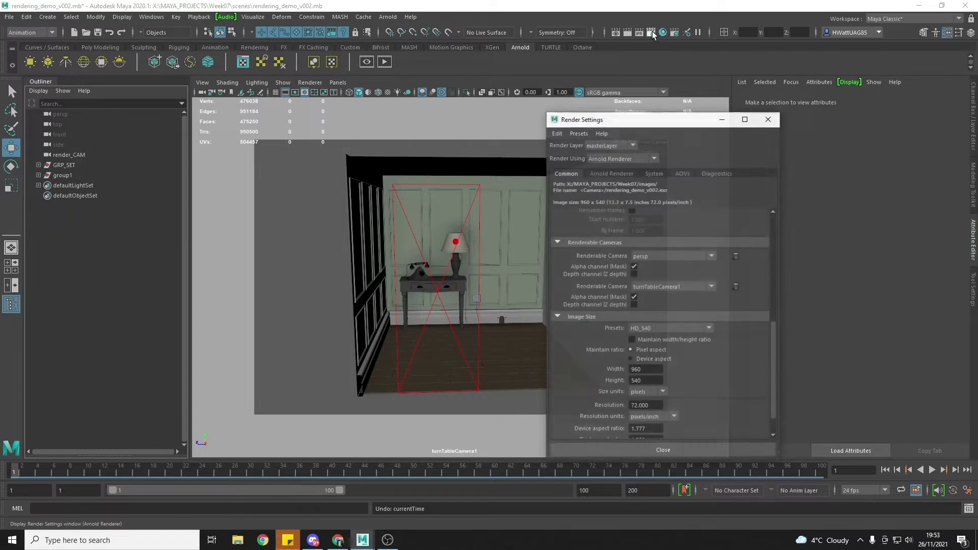
drag(643, 116, 604, 68)
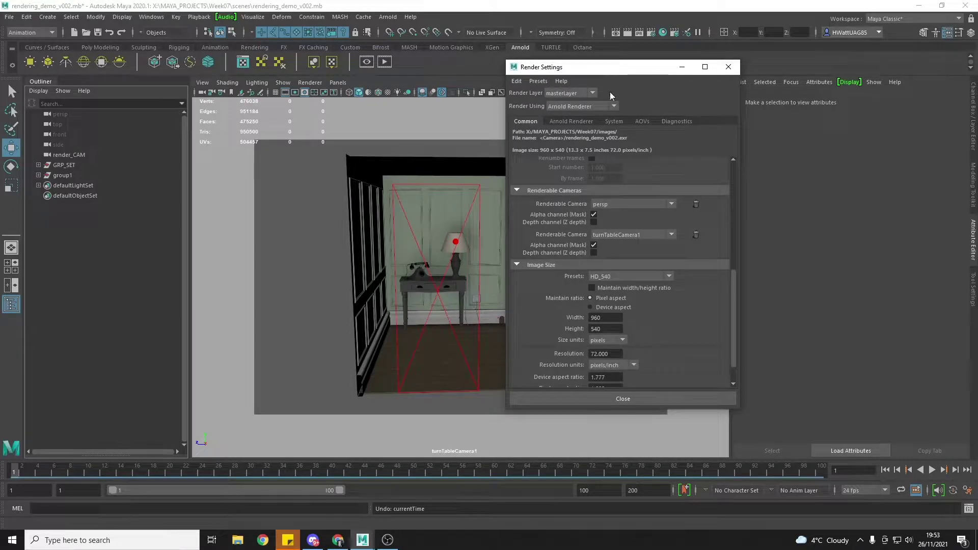
click(632, 279)
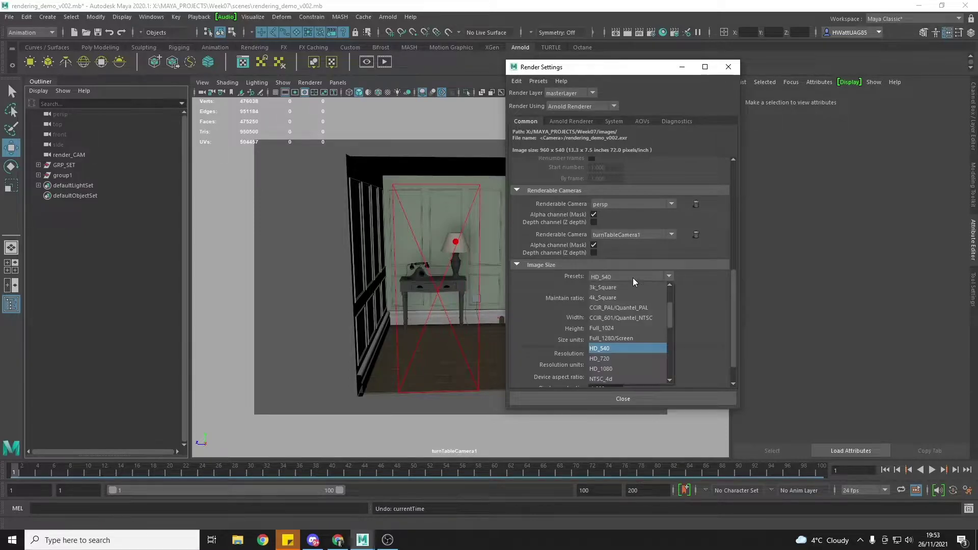
click(613, 357)
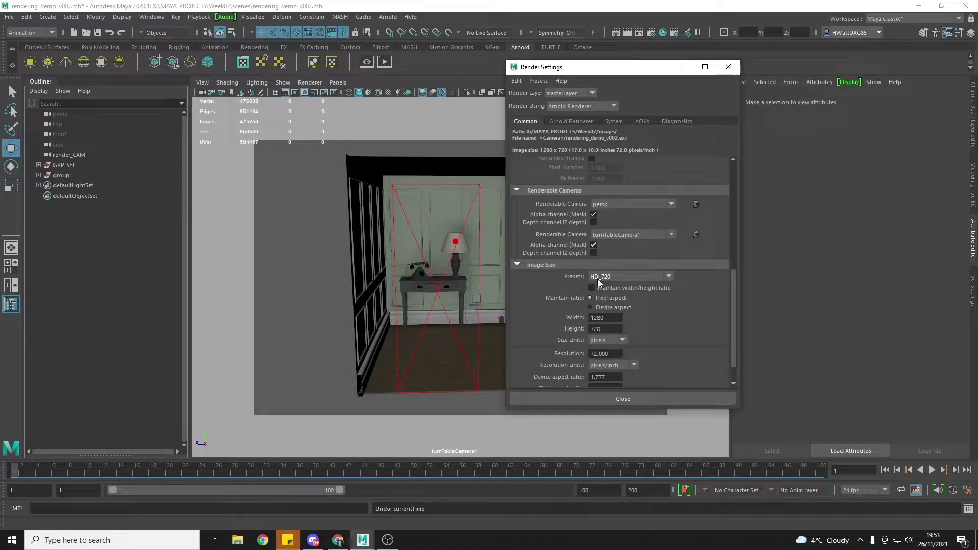
click(728, 67)
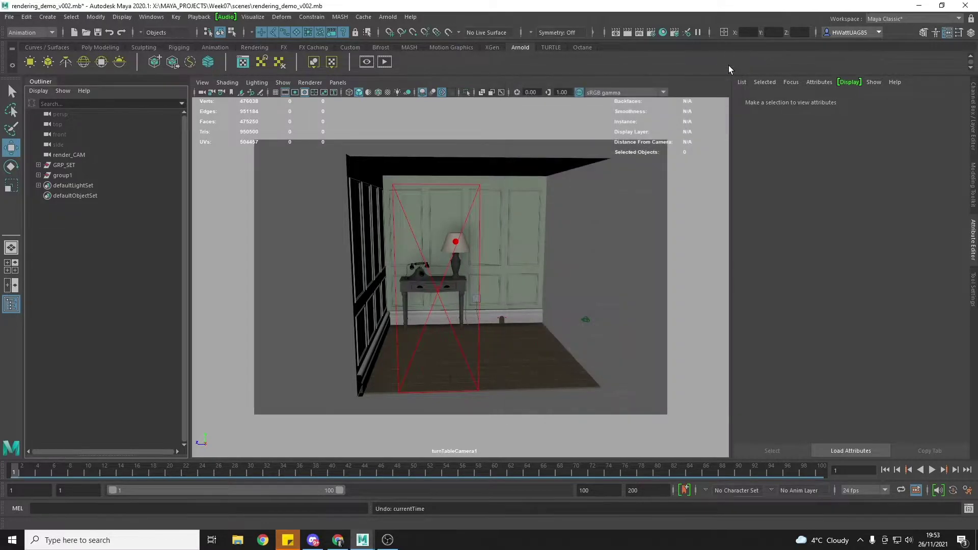
Step: Render frame 1 in the Render View and keep the image for comparison
click(617, 32)
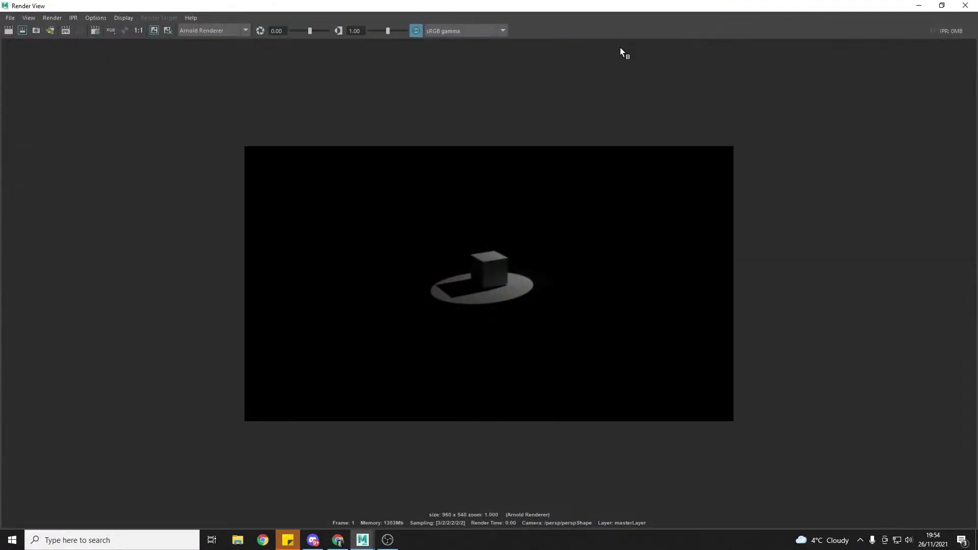
click(8, 32)
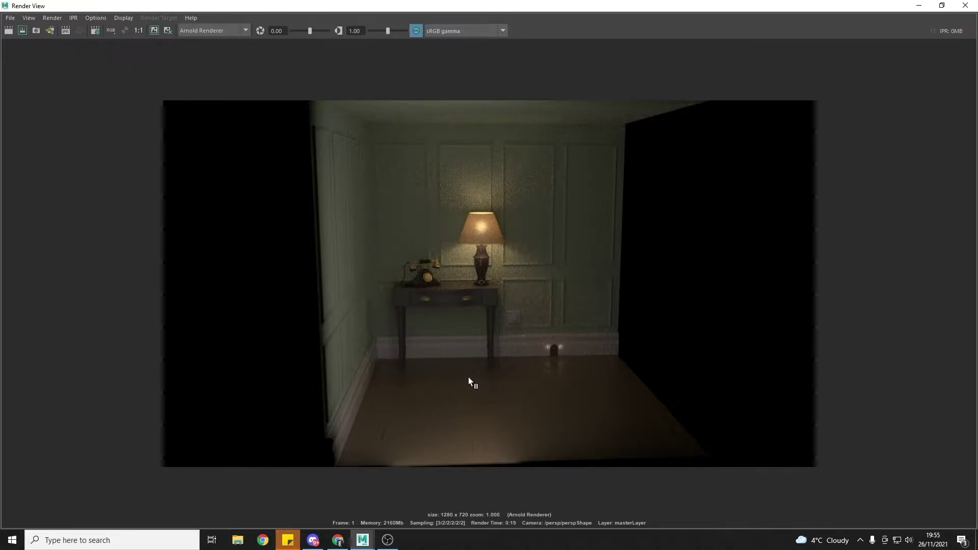
click(155, 30)
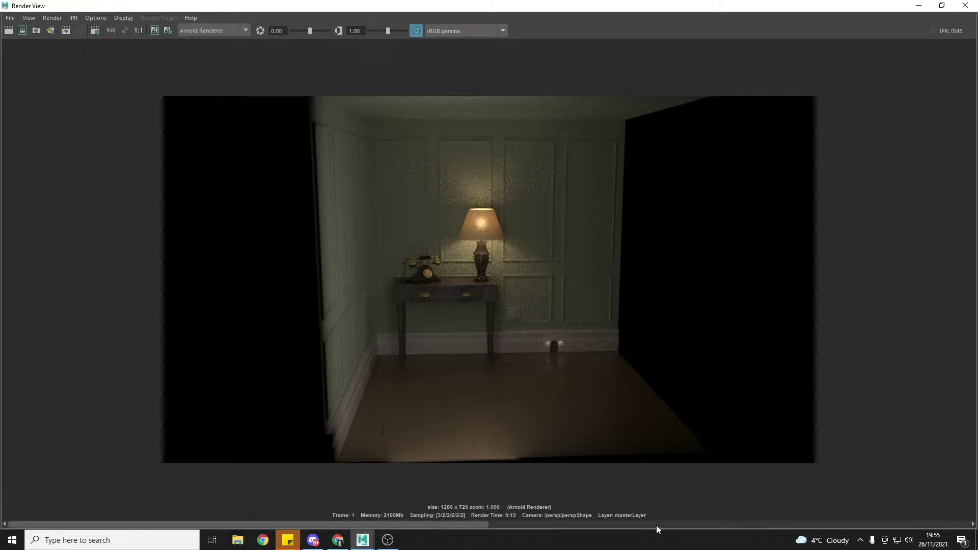
Step: Browse the kept renders, outline a region around the lamp and telephone table, and minimise the Render View
drag(490, 525, 321, 516)
drag(388, 153, 527, 316)
click(920, 8)
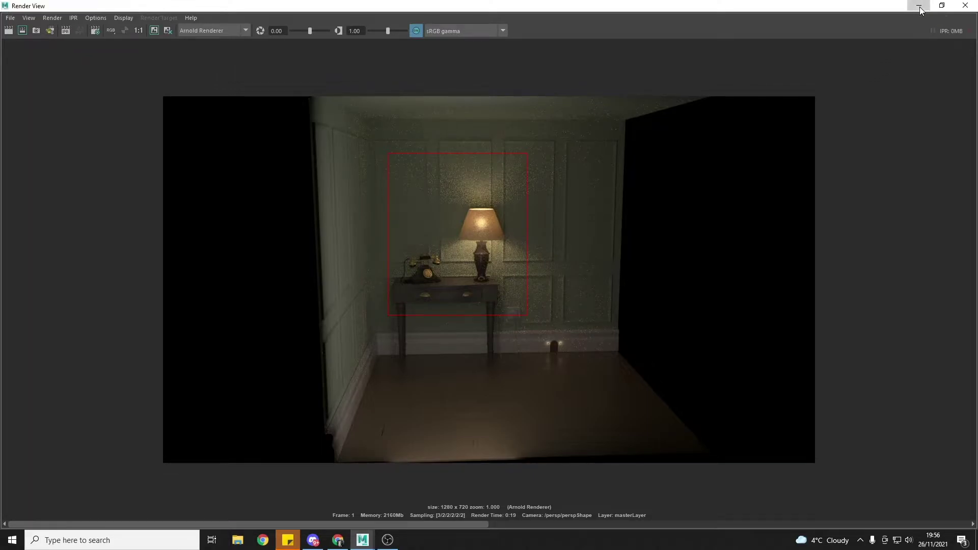
Step: Go to frame 58 and hide lamp_bulb, mousedoor_bulb01 and mousedoor_bulb02 in grp_lighting
mouse_move(53, 466)
mouse_down()
mouse_move(336, 476)
mouse_move(475, 460)
mouse_up()
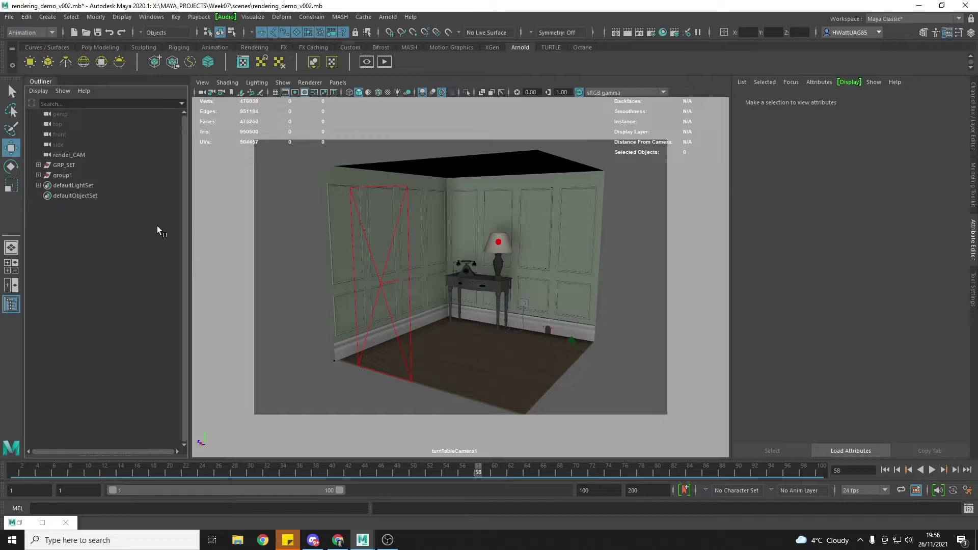
click(39, 164)
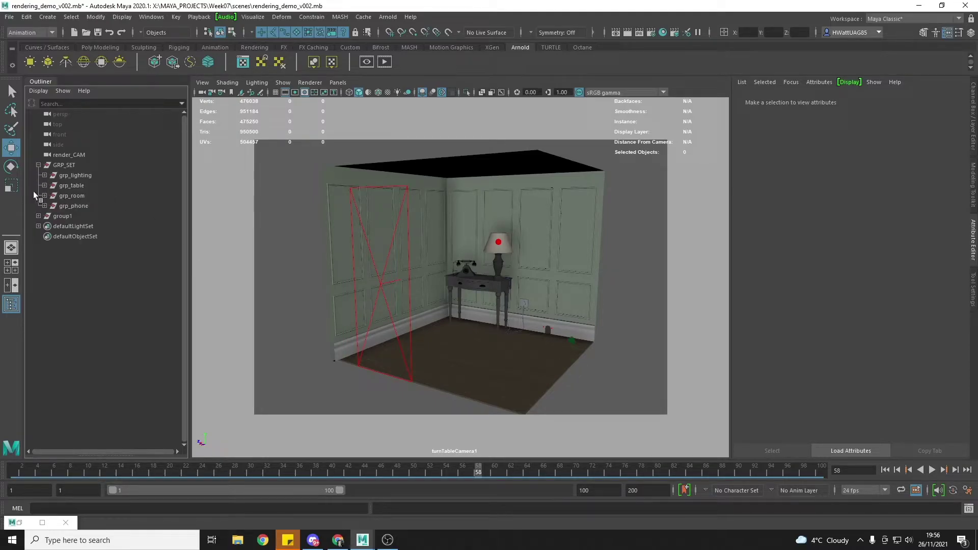
click(44, 175)
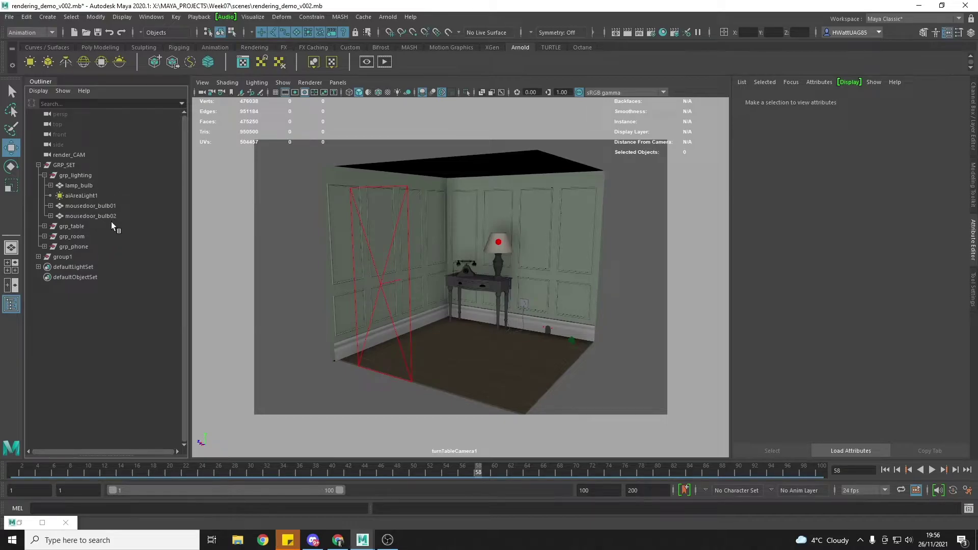
click(82, 187)
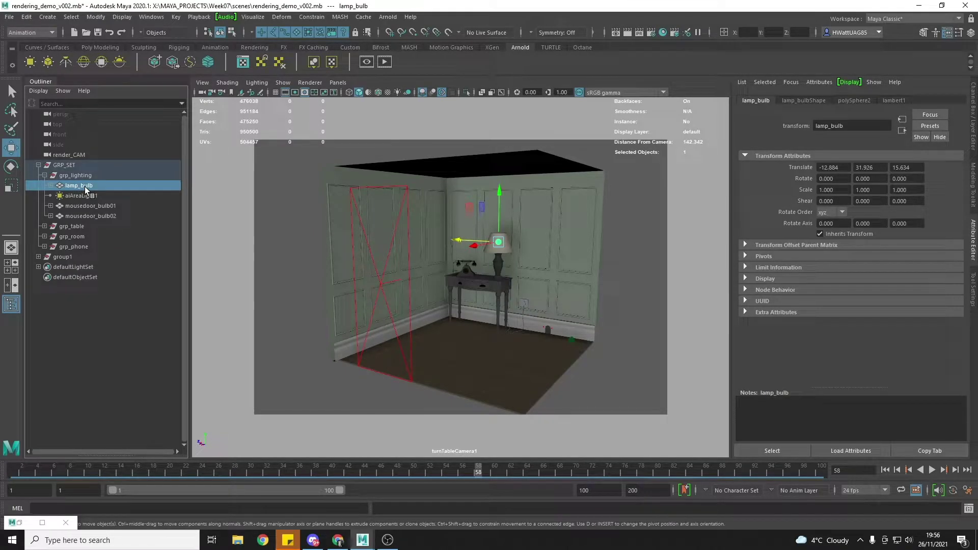
click(89, 205)
click(90, 216)
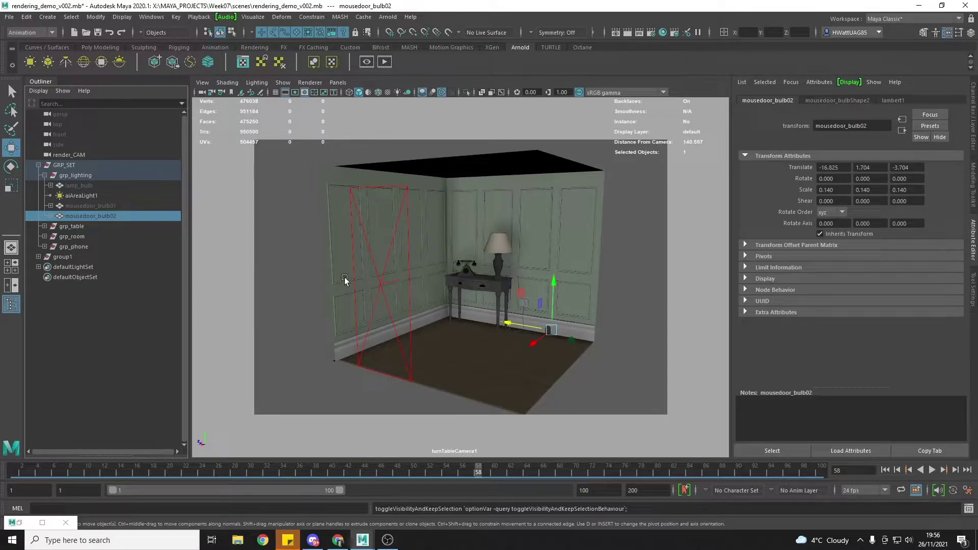
Step: Render frame 58 and examine the shadows around the table legs, cable and wall socket up close
click(617, 33)
click(9, 33)
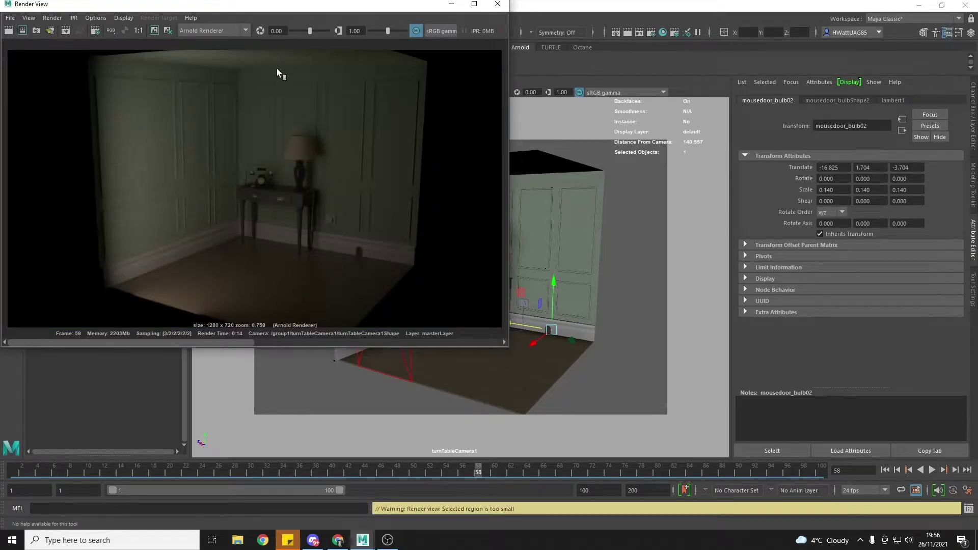
drag(247, 6, 606, 89)
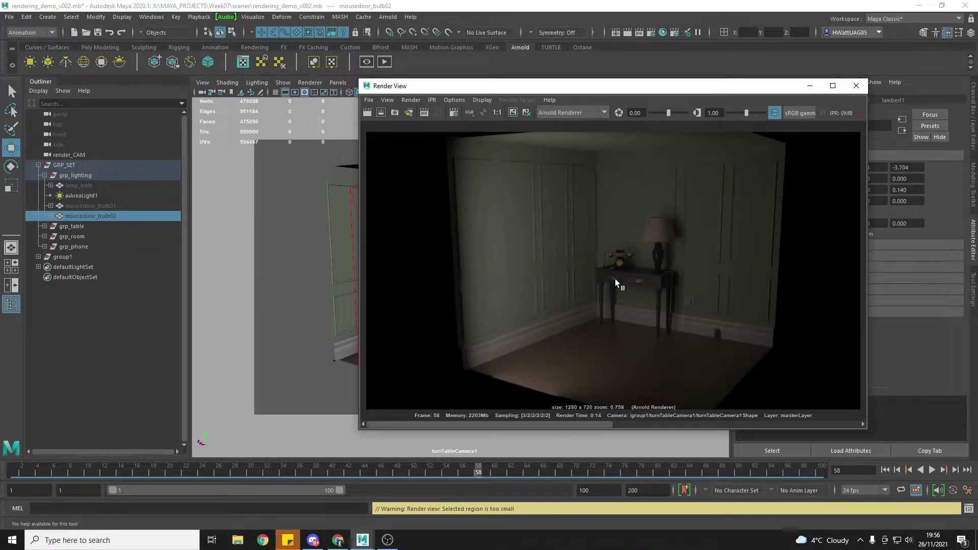
scroll(598, 282, up, 3)
scroll(598, 283, up, 2)
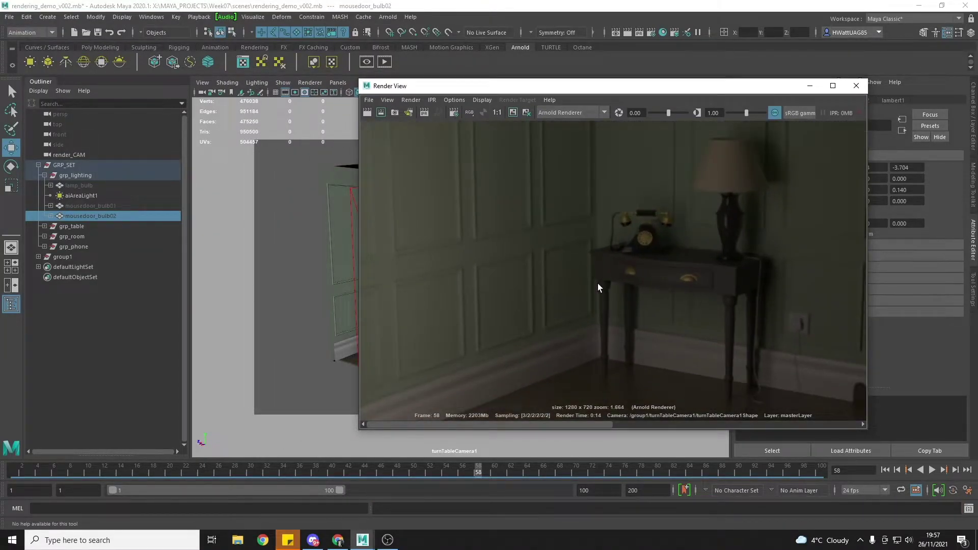
alt+middle_drag(661, 328, 589, 190)
alt+middle_drag(654, 267, 623, 259)
scroll(612, 263, up, 3)
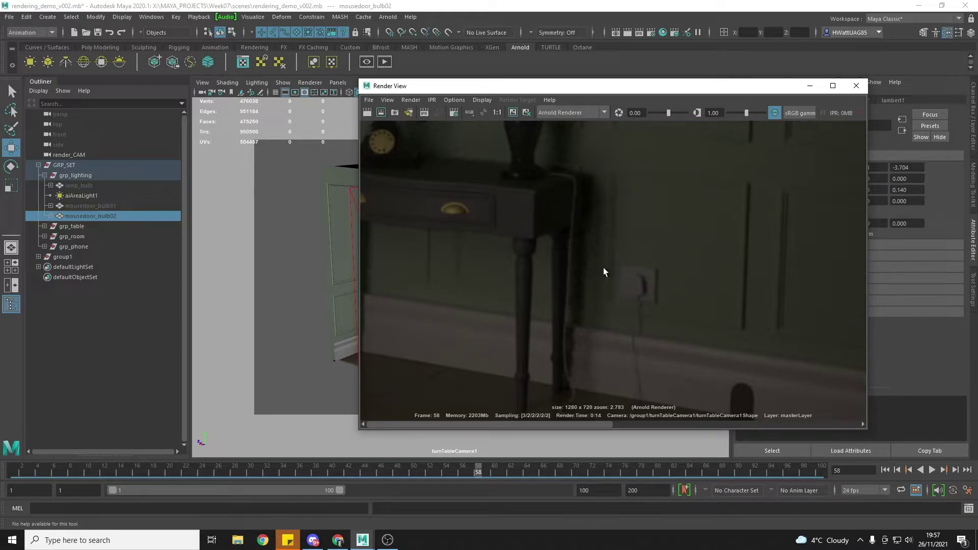
scroll(582, 305, down, 2)
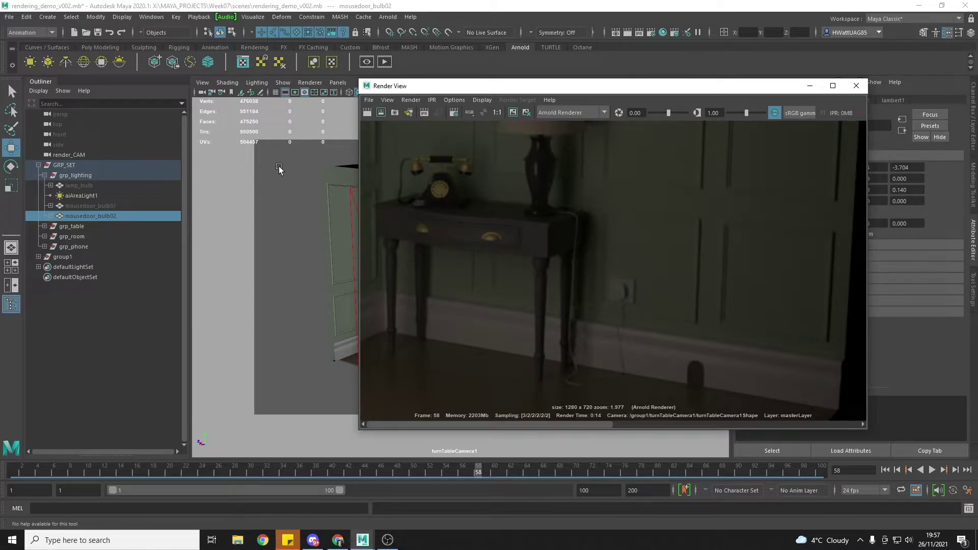
Step: Set the Samples of the area light aiAreaLight1 to 2
drag(620, 90, 101, 136)
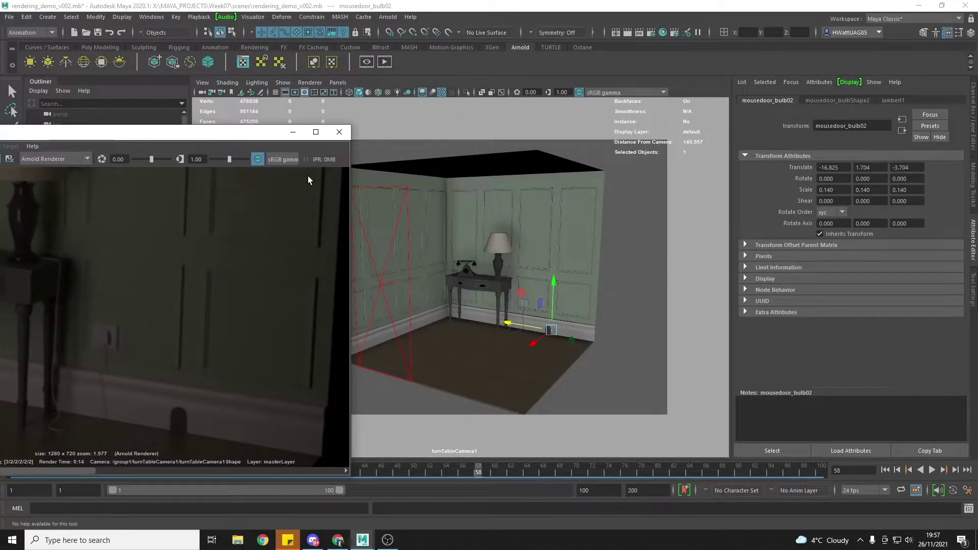
click(407, 187)
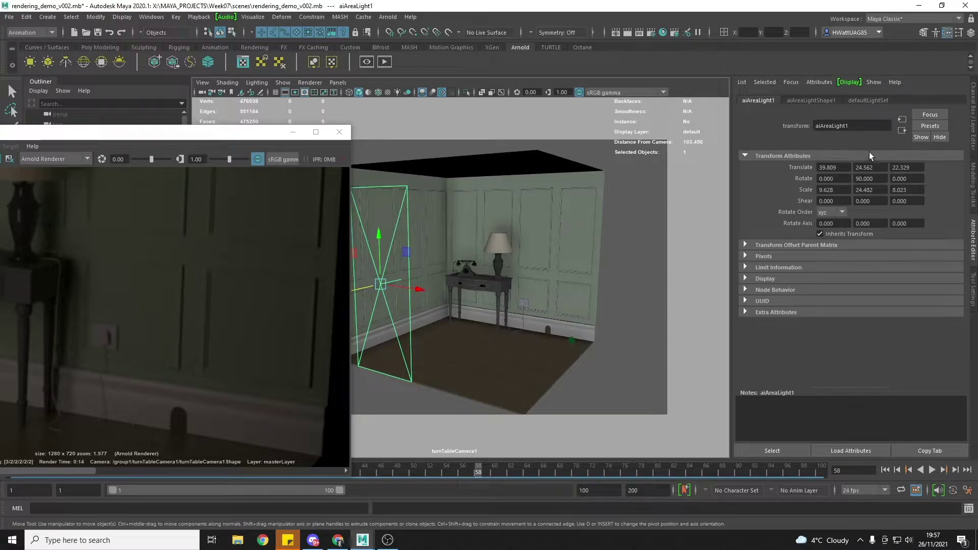
click(812, 99)
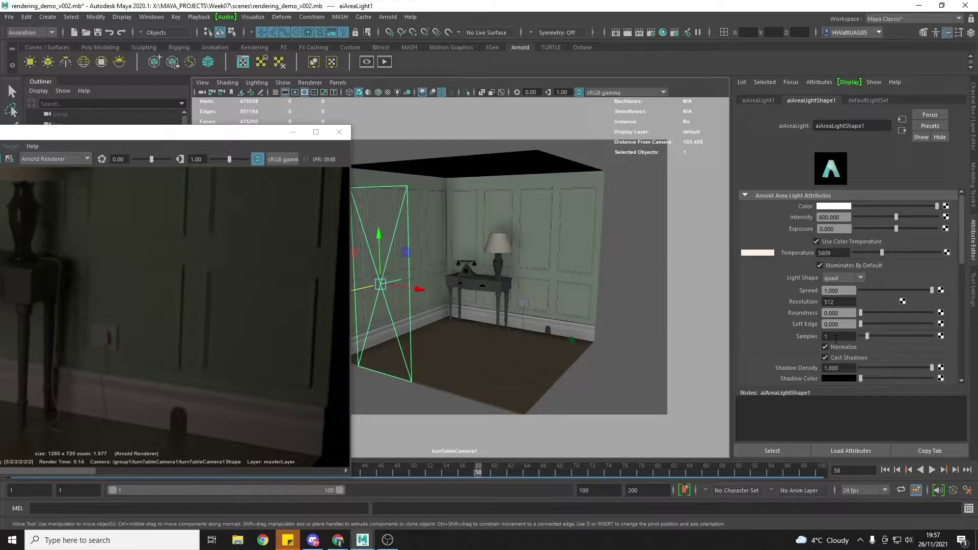
click(745, 195)
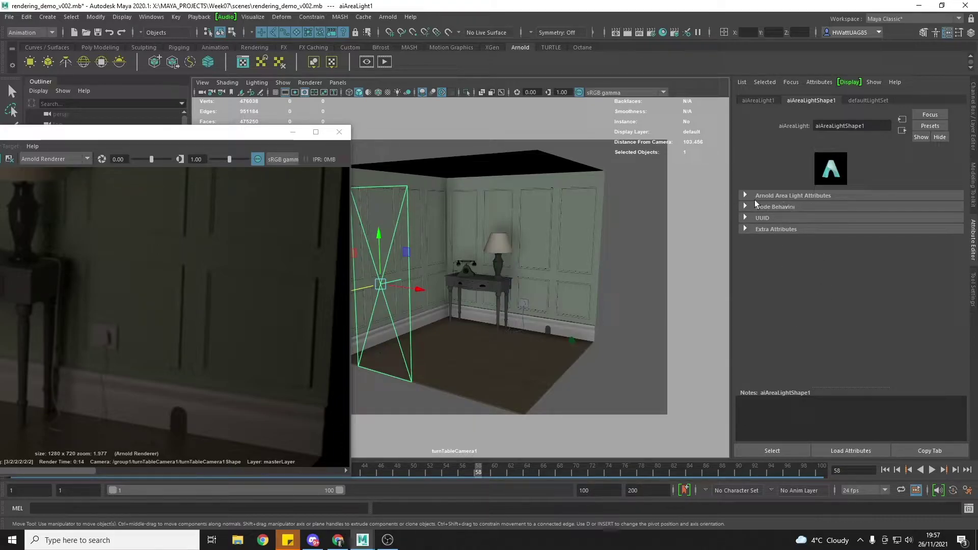
click(745, 195)
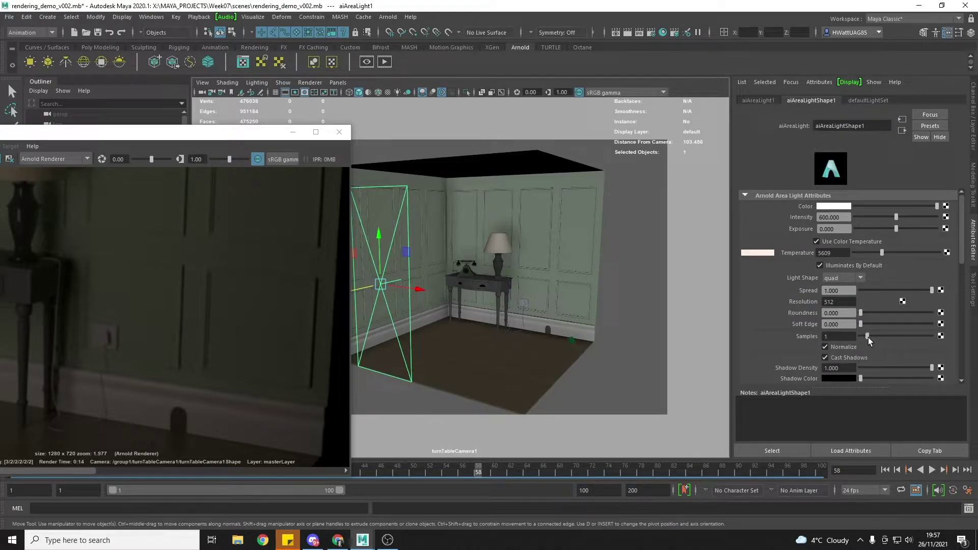
drag(873, 337, 875, 337)
Step: Keep the current render and re-render only a region covering the near table leg, lamp base and wall socket
drag(188, 139, 572, 85)
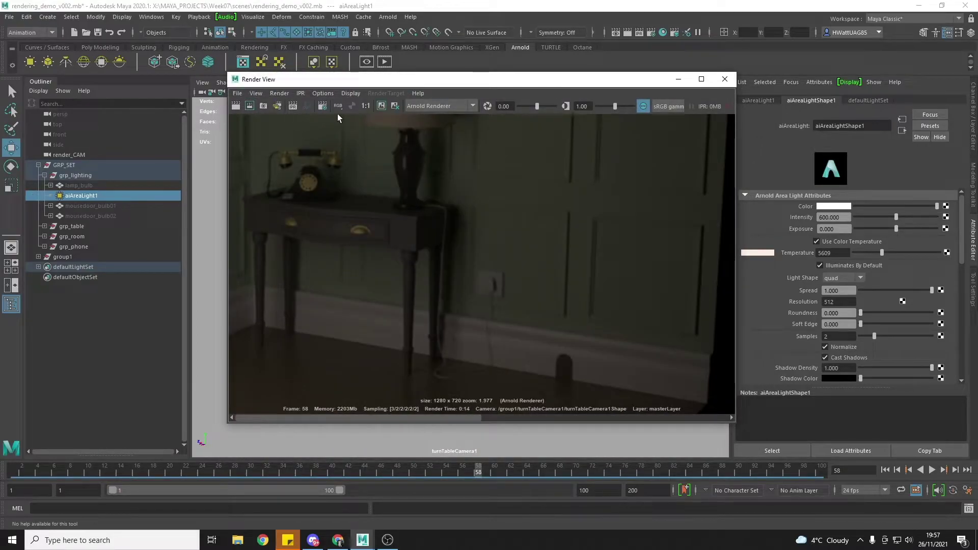
click(381, 106)
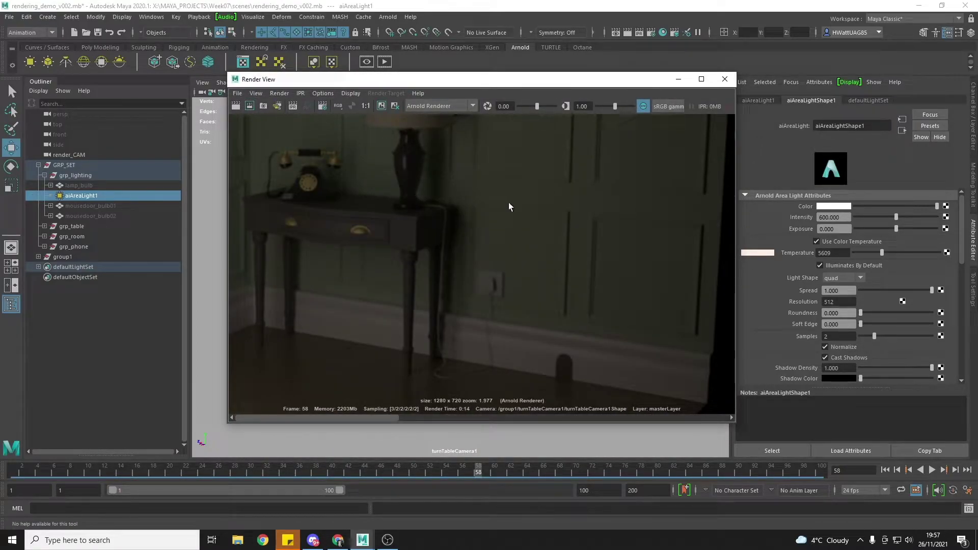
drag(510, 126, 347, 365)
click(250, 106)
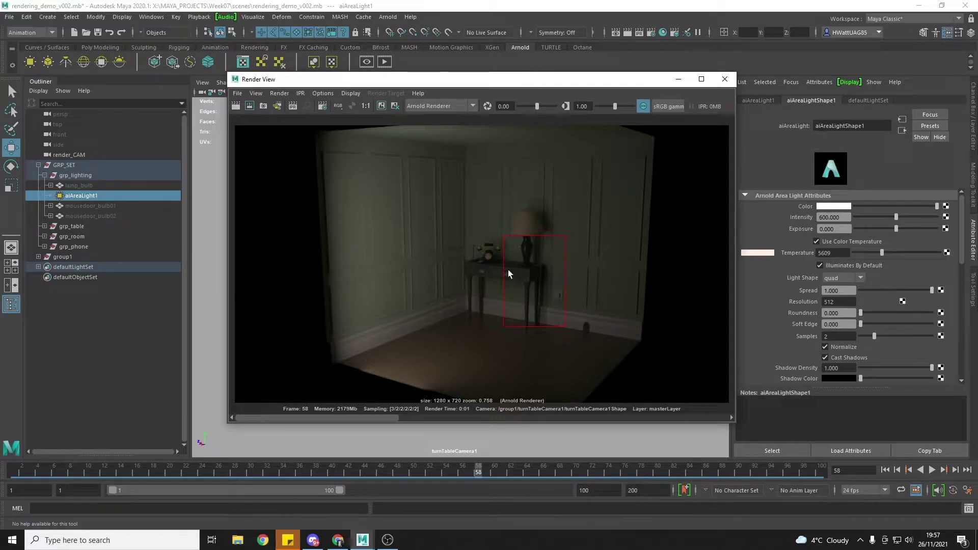
scroll(543, 278, up, 8)
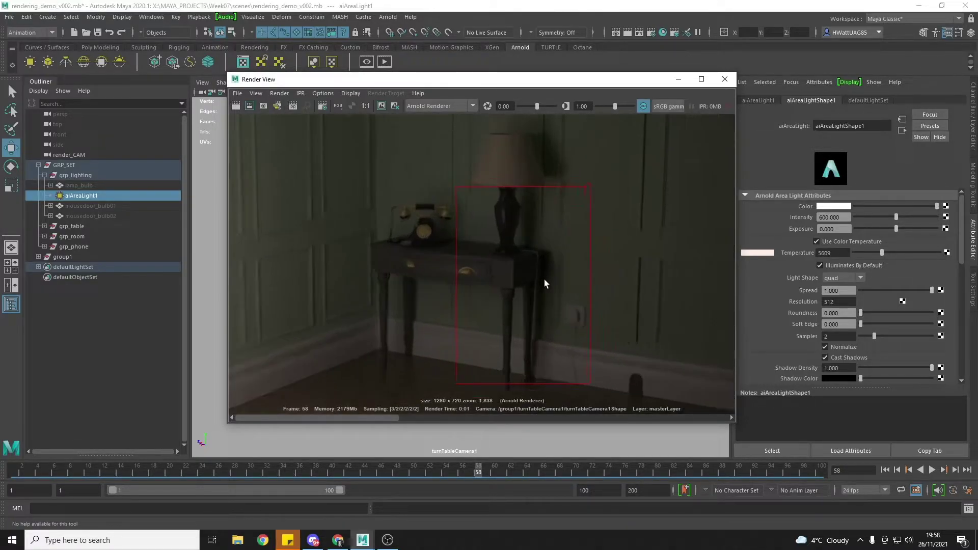
Step: Keep the region render and compare the shadow noise between the kept images
click(381, 105)
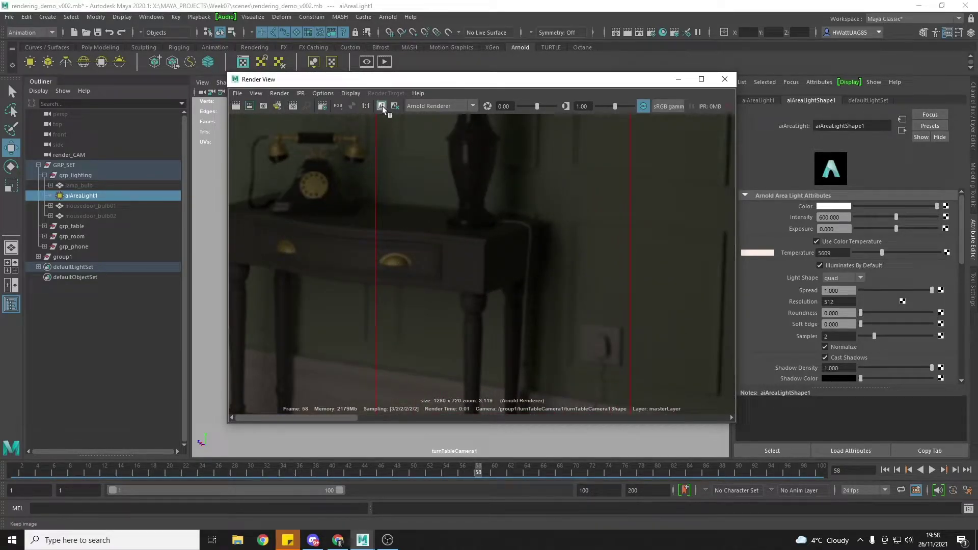
drag(347, 418, 442, 406)
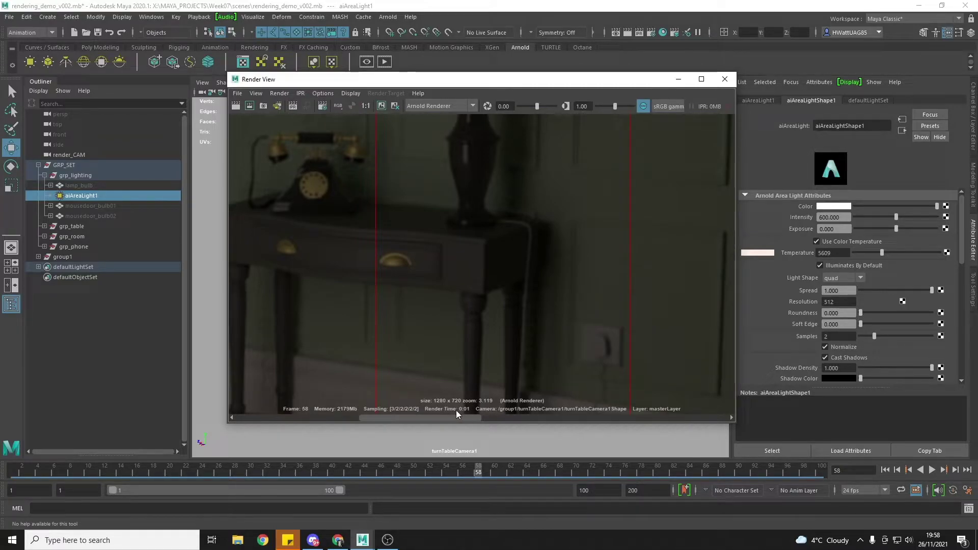
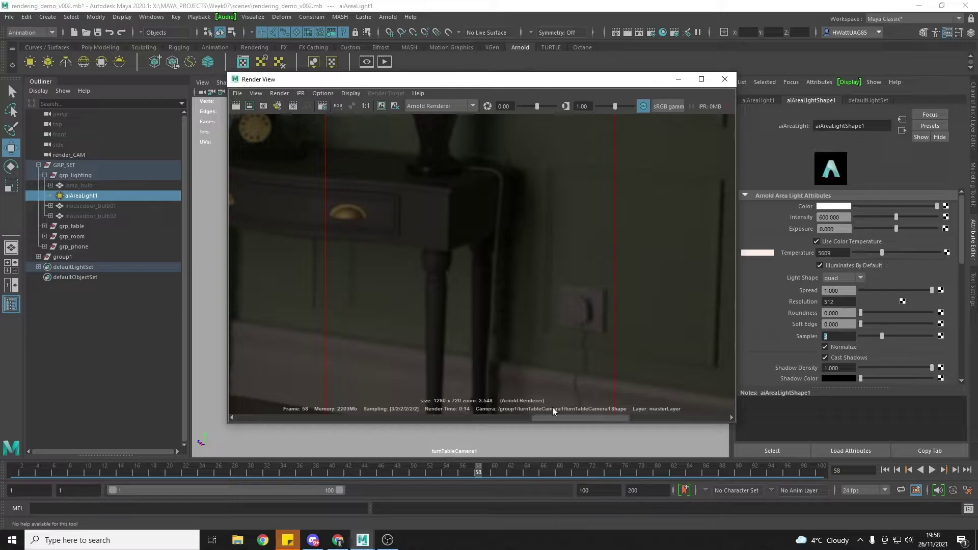
drag(502, 405, 267, 406)
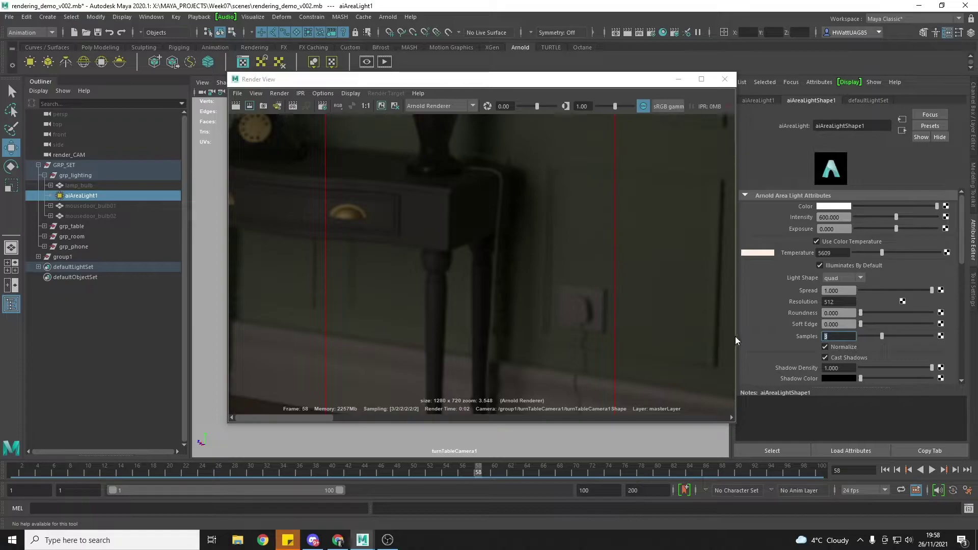
Step: Set aiAreaLight1's Samples to 4 and re-render the region to inspect the shadows beside the table
text(4)
key(Return)
click(380, 106)
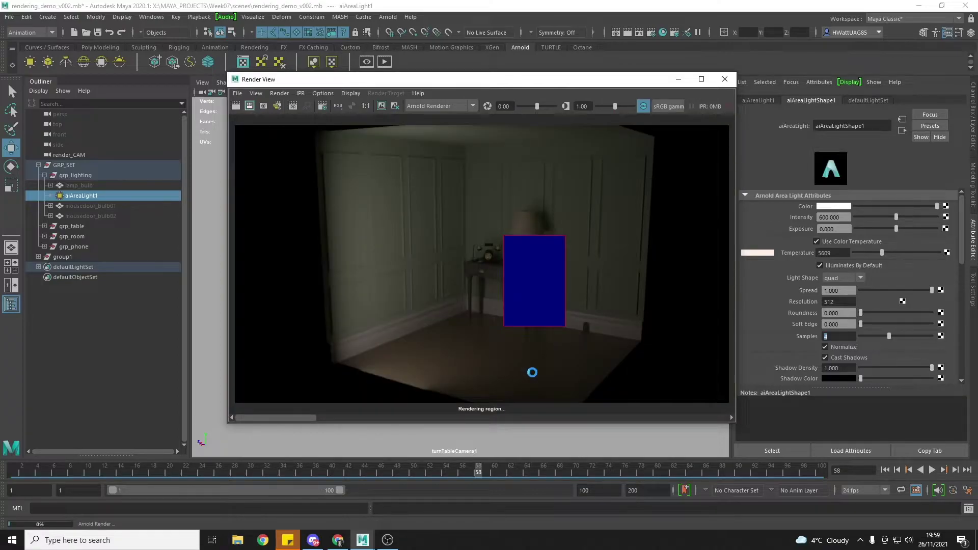
scroll(559, 334, up, 3)
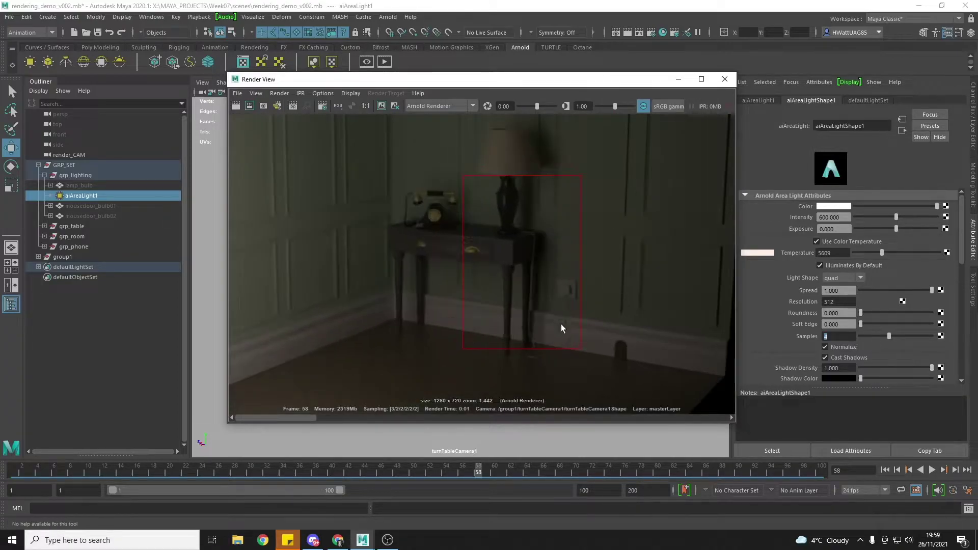
scroll(560, 323, up, 3)
alt+middle_drag(530, 215, 549, 293)
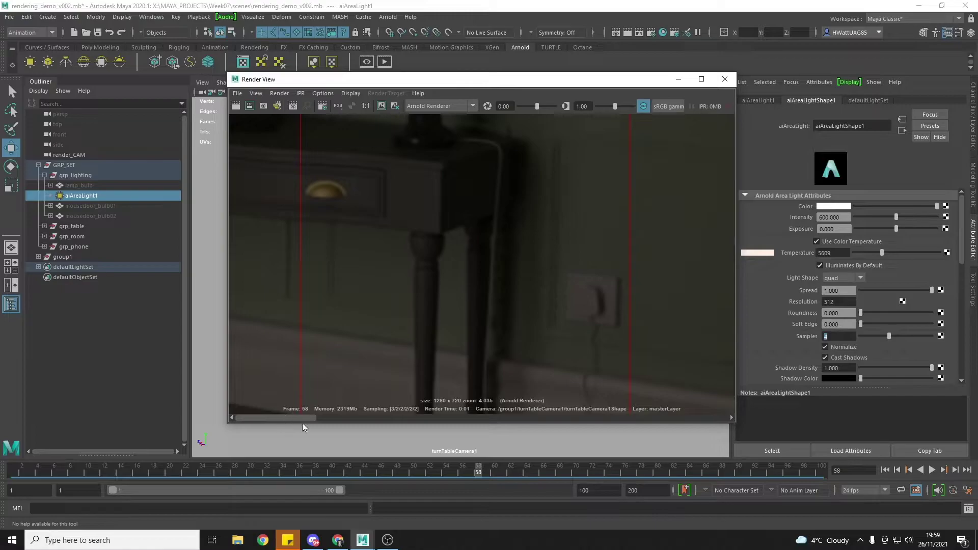
Step: Compare the kept region renders and set aiAreaLight1's Samples to 3
drag(286, 418, 329, 422)
drag(889, 335, 885, 337)
click(825, 338)
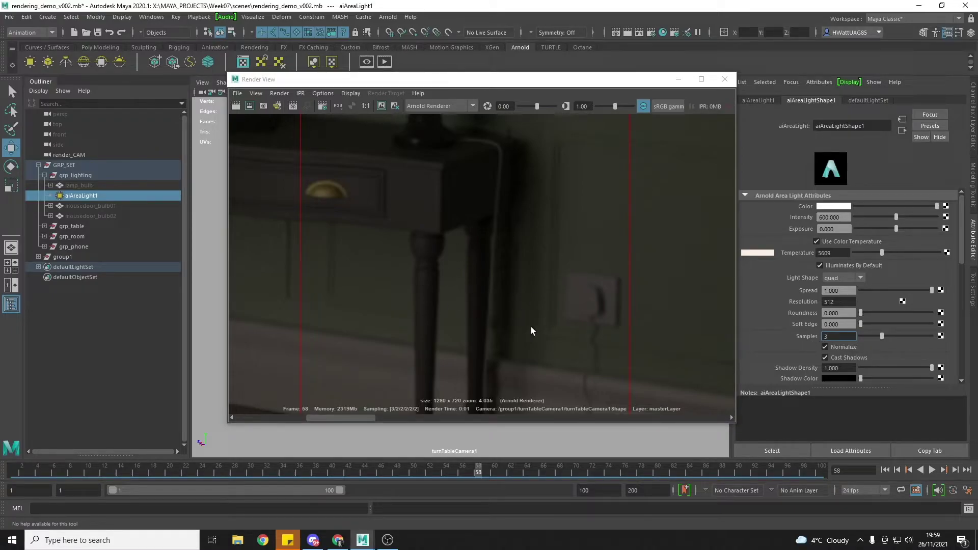
Step: Clear the render region around the table leg and socket and re-render the full frame
scroll(538, 331, down, 5)
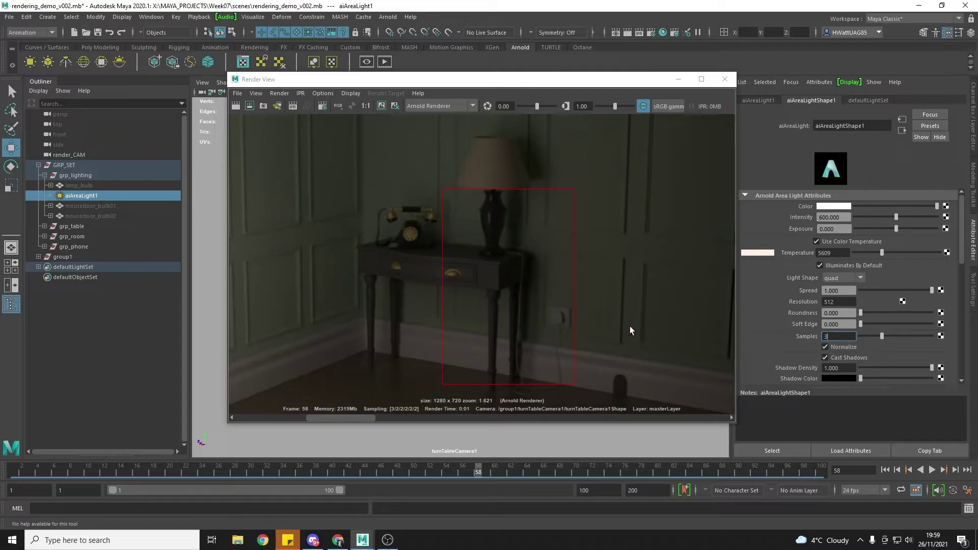
click(613, 332)
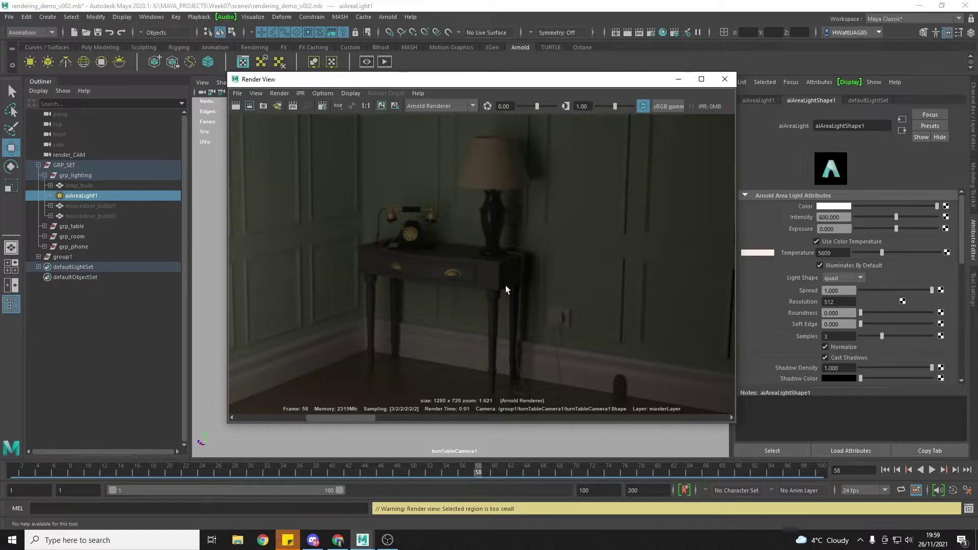
scroll(513, 275, down, 2)
click(235, 106)
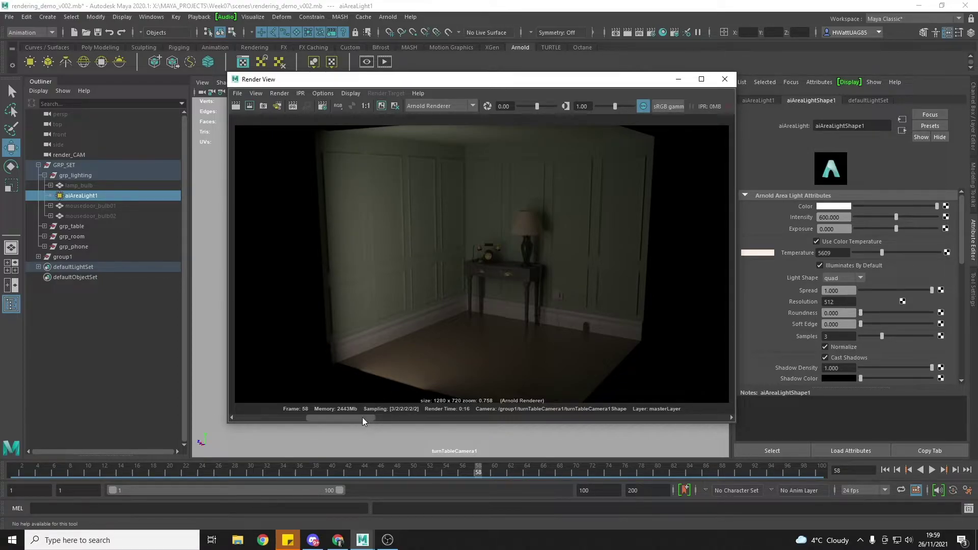
Step: Compare the kept renders and examine the shadow noise around the table legs, wall socket, phone and lamp
drag(363, 417, 304, 413)
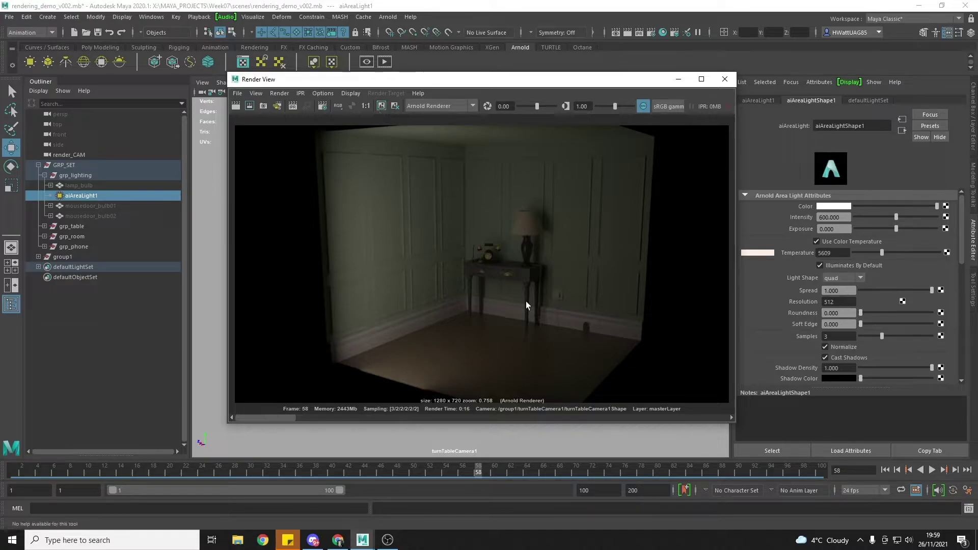
scroll(559, 295, up, 6)
scroll(554, 291, up, 1)
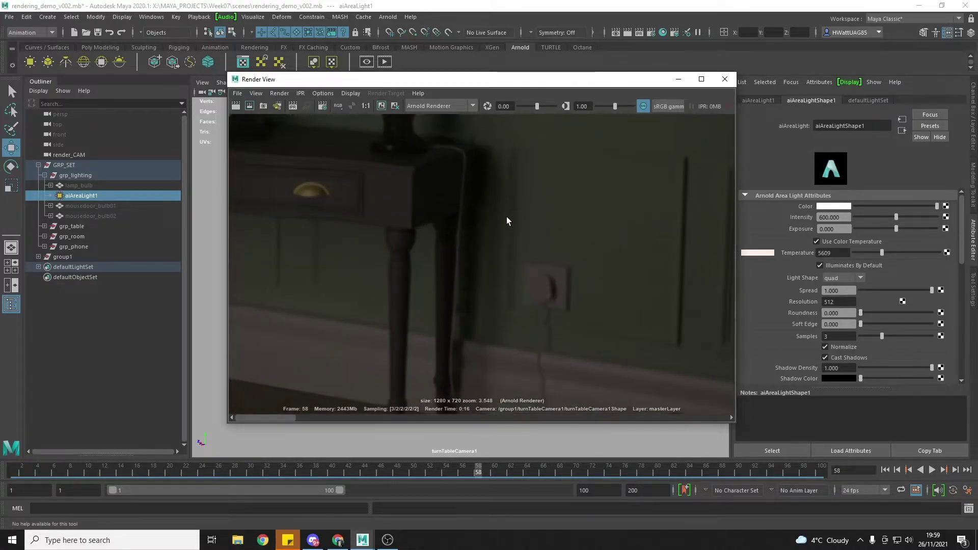
alt+middle_drag(509, 222, 535, 276)
drag(287, 419, 594, 417)
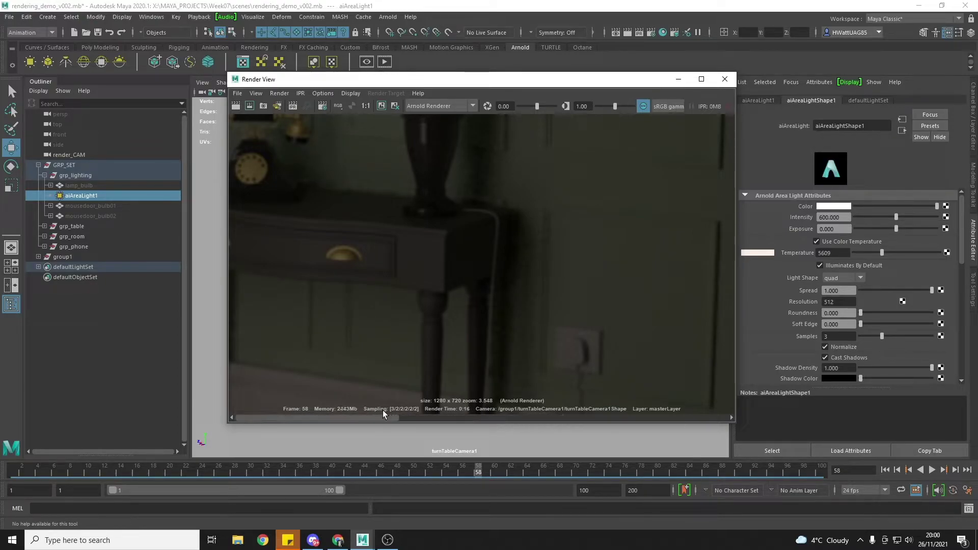
alt+middle_drag(481, 270, 438, 360)
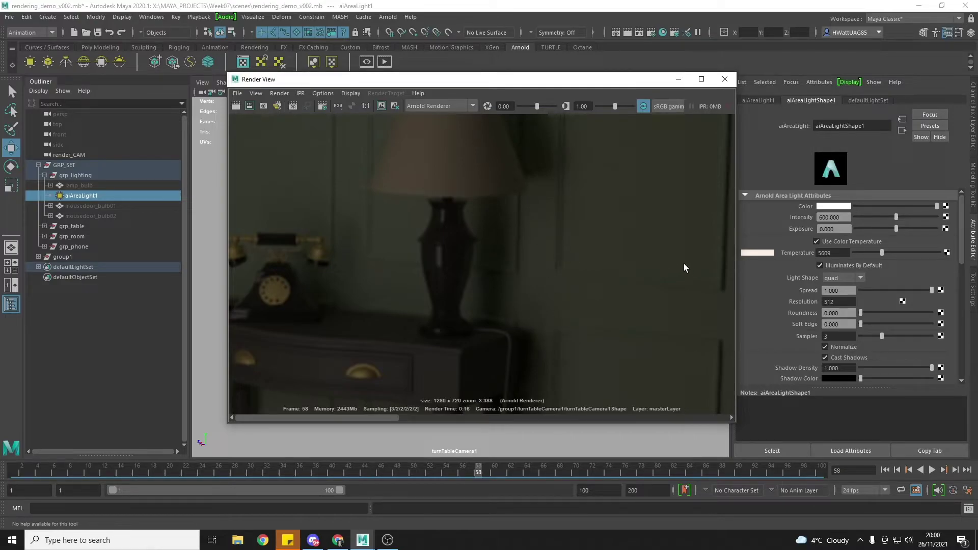
alt+middle_drag(564, 236, 581, 310)
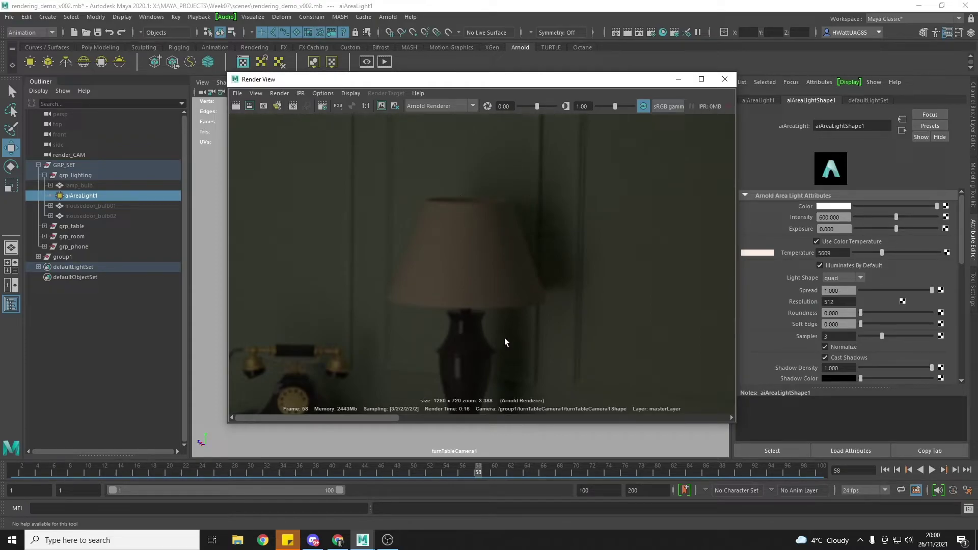
scroll(489, 338, down, 4)
alt+middle_drag(465, 349, 472, 242)
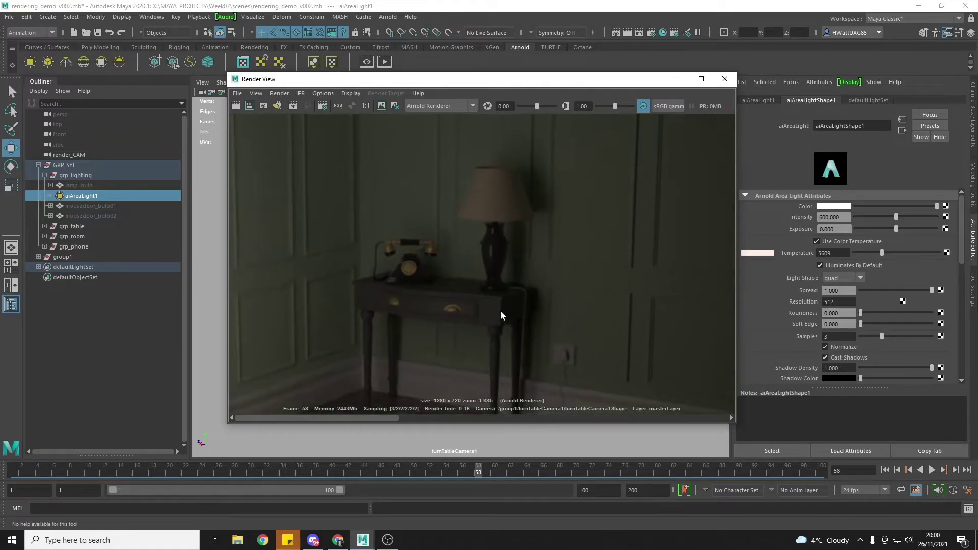
alt+middle_drag(502, 314, 479, 265)
scroll(491, 269, down, 1)
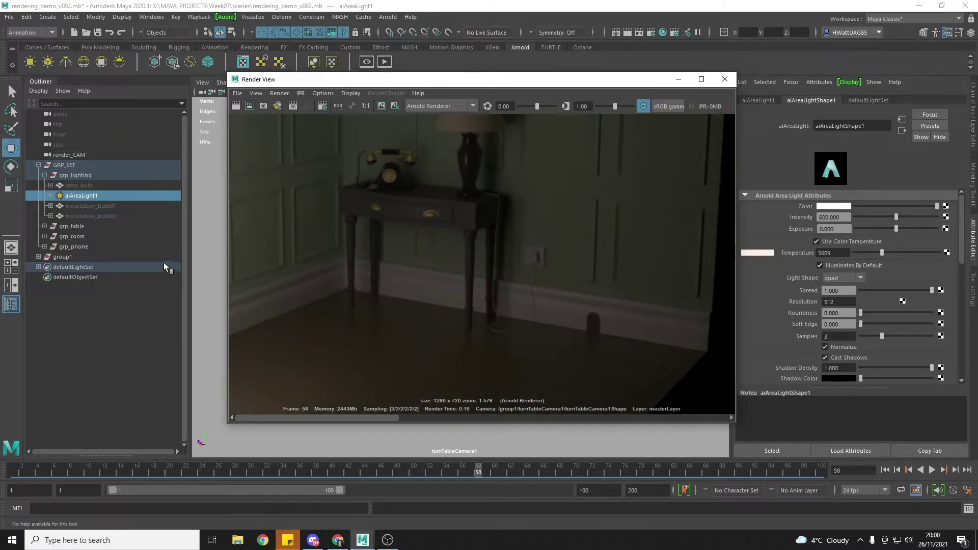
Step: Hide aiAreaLight1, unhide lamp_bulb, and render the frame with only the lamp lit, keeping the image
click(87, 195)
key(h)
click(85, 186)
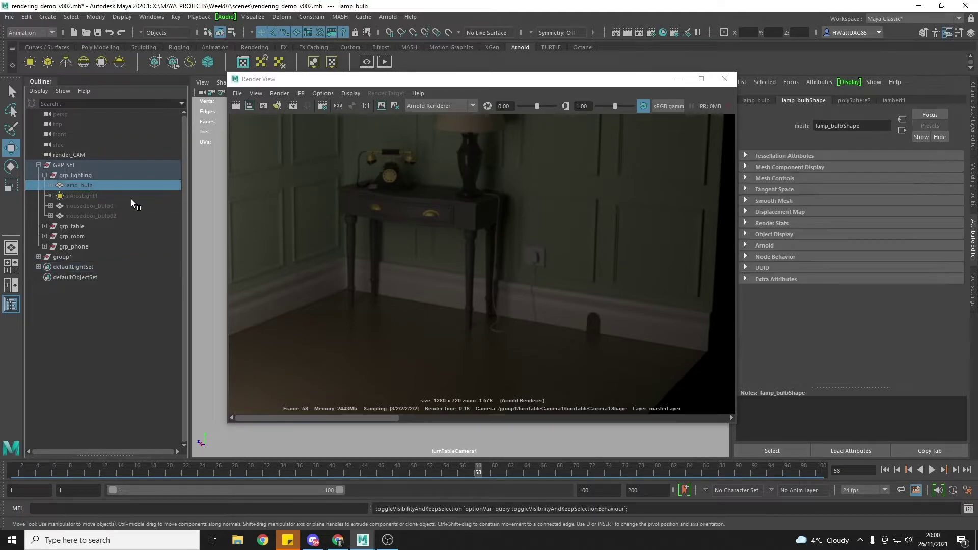
click(235, 105)
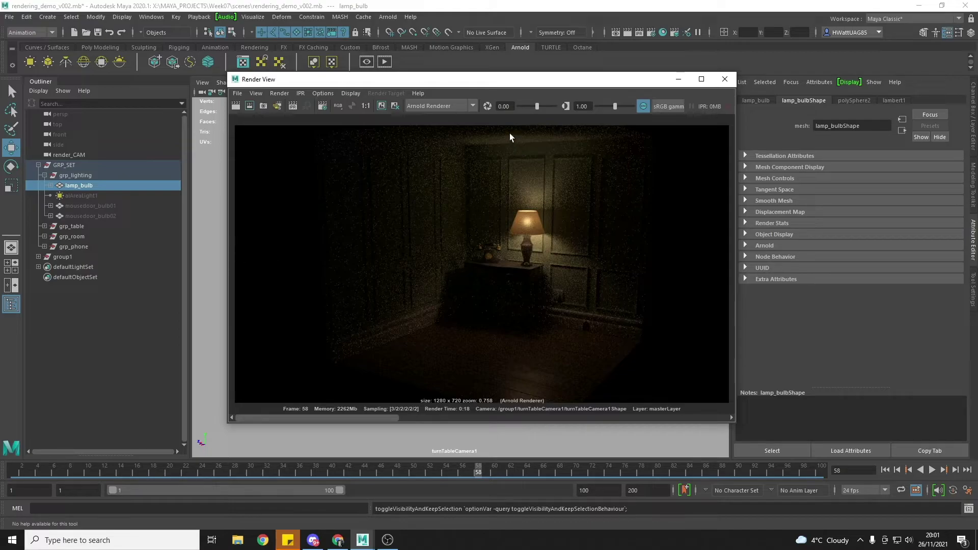
drag(541, 79, 582, 111)
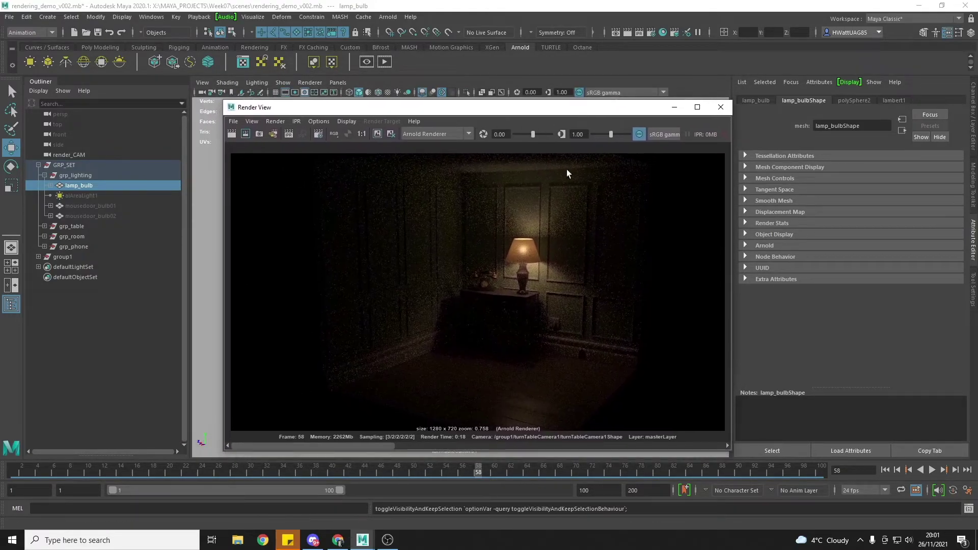
click(377, 134)
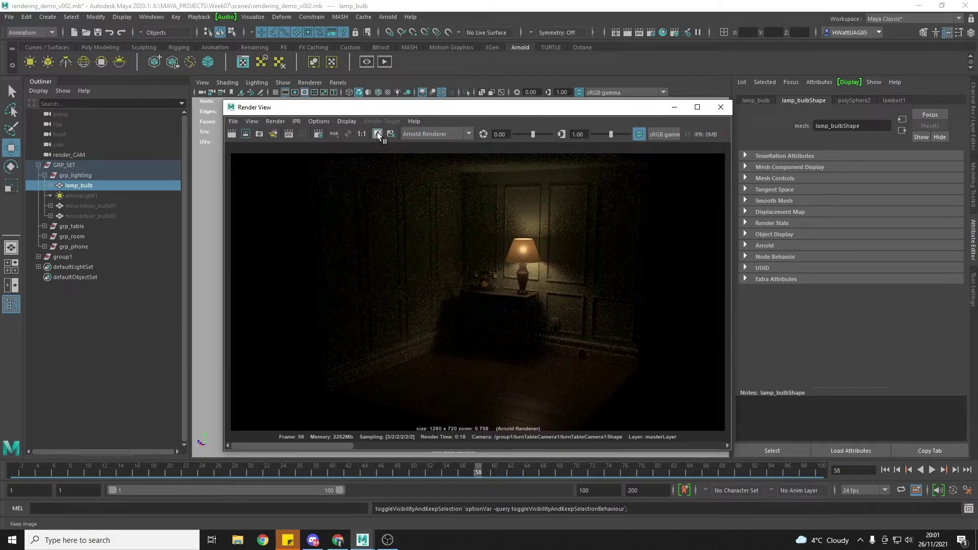
Step: Set the Samples of lamp_bulb's mesh light light_pSphere1 to 2 and re-render the frame
click(84, 185)
click(50, 186)
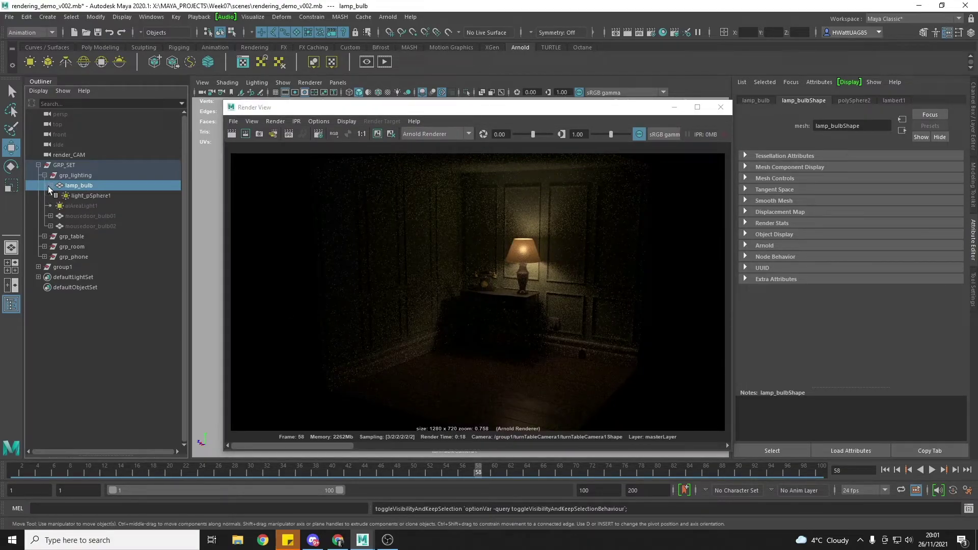
click(93, 195)
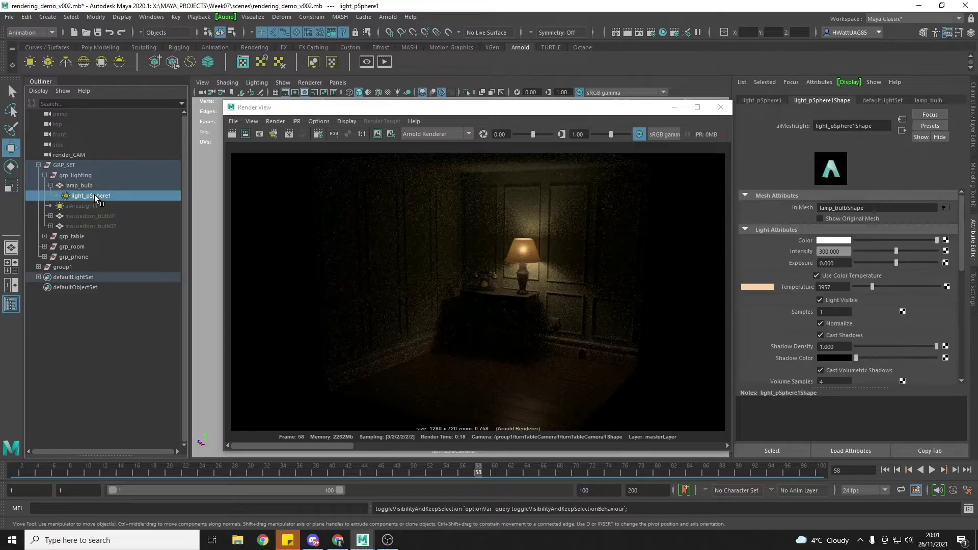
click(842, 311)
text(2)
key(Return)
click(378, 141)
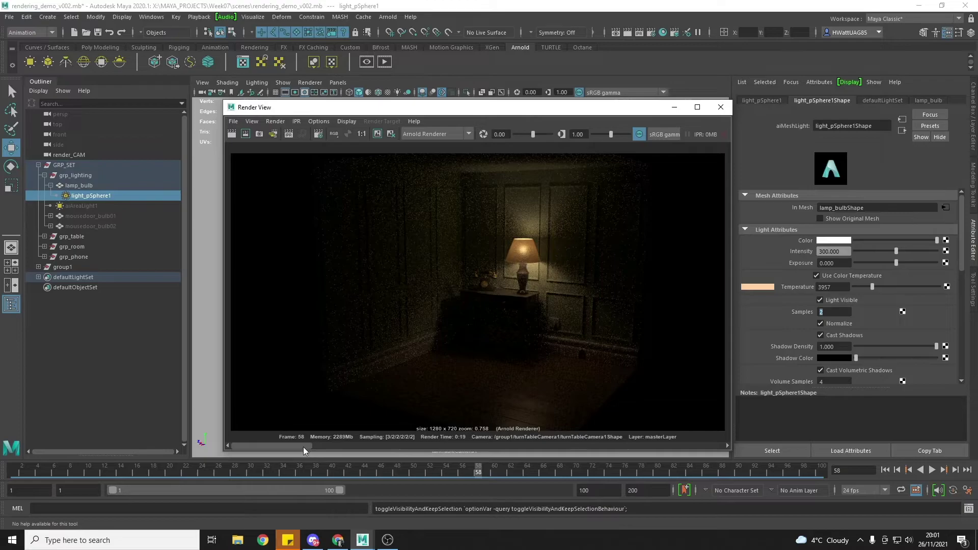
Step: Compare the kept lamp renders for noise on the lampshade, the wall panels and the shadow under the table
drag(307, 448, 359, 444)
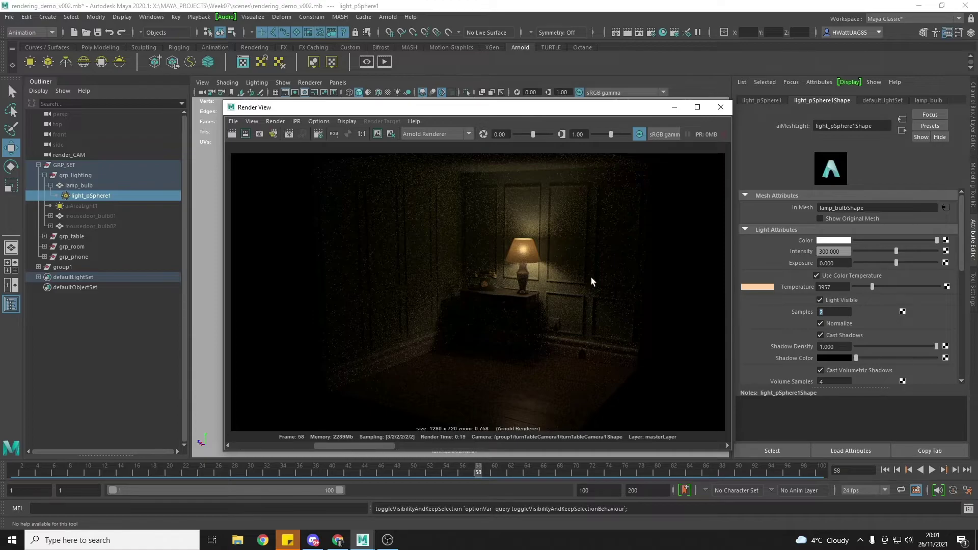
scroll(589, 279, up, 5)
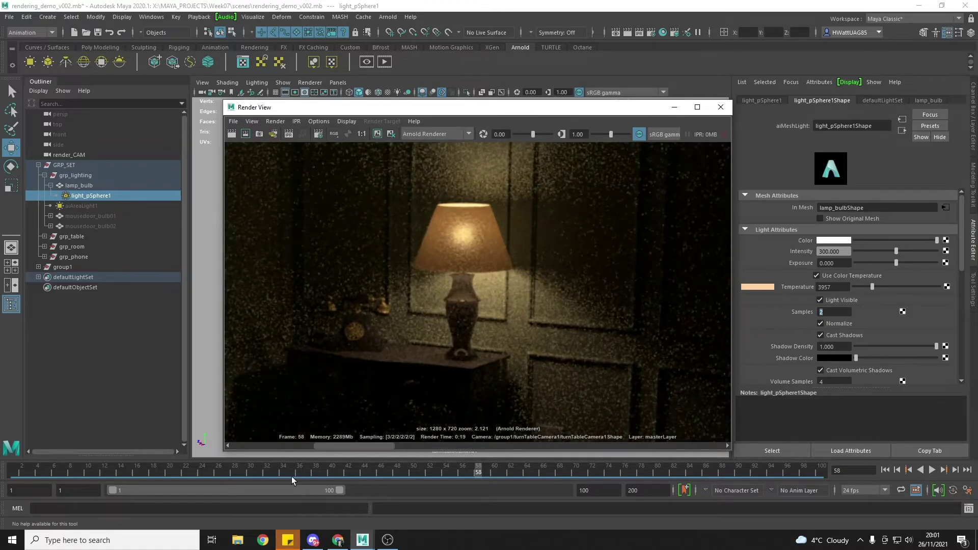
drag(344, 442, 317, 434)
drag(354, 445, 299, 439)
alt+middle_drag(461, 378, 491, 307)
drag(353, 444, 285, 442)
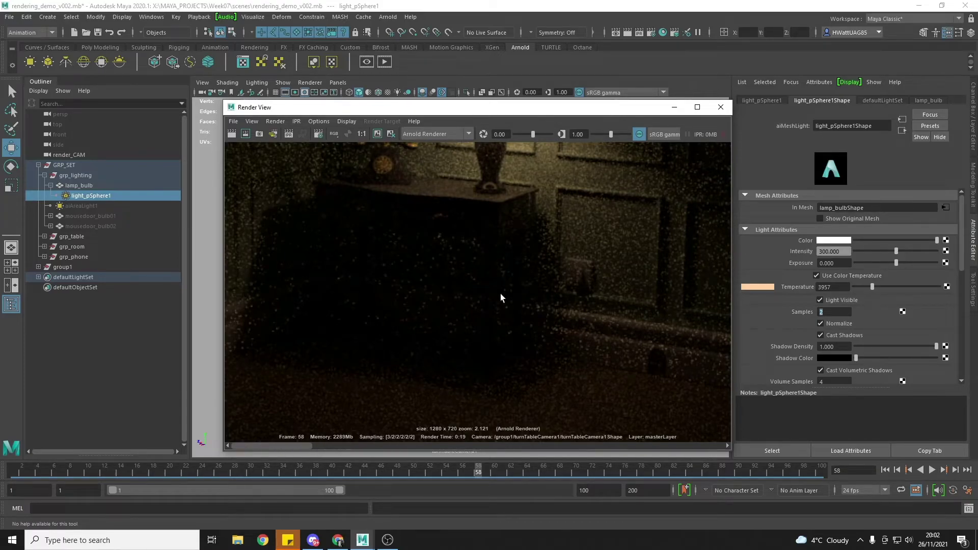
Step: Hide the lampshade and re-render the frame to inspect the noise around the bare bulb, lamp base and phone
click(720, 107)
click(518, 263)
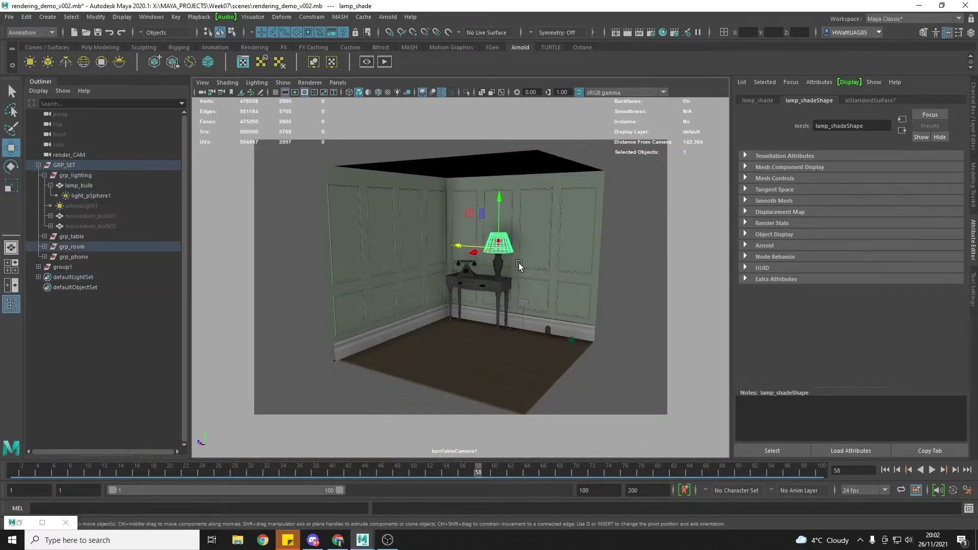
key(h)
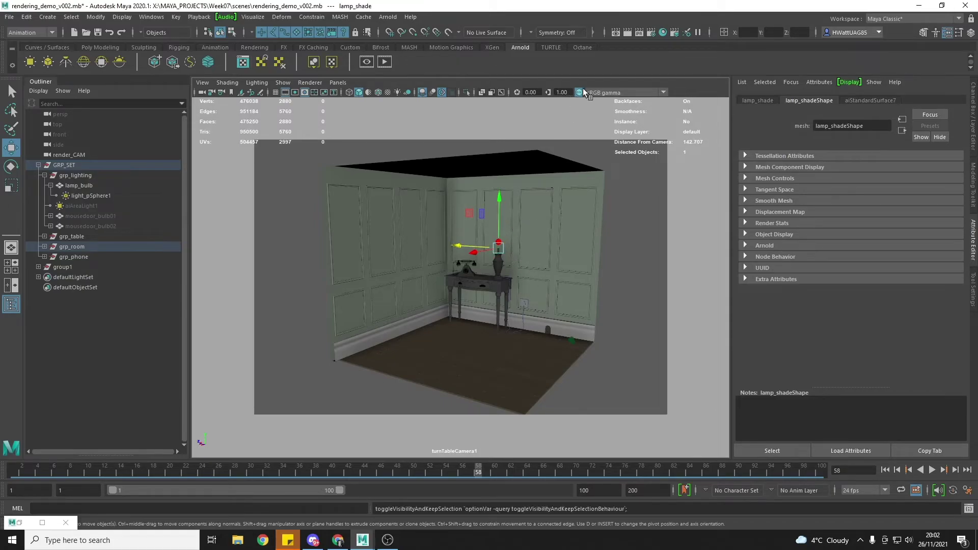
click(616, 33)
click(232, 133)
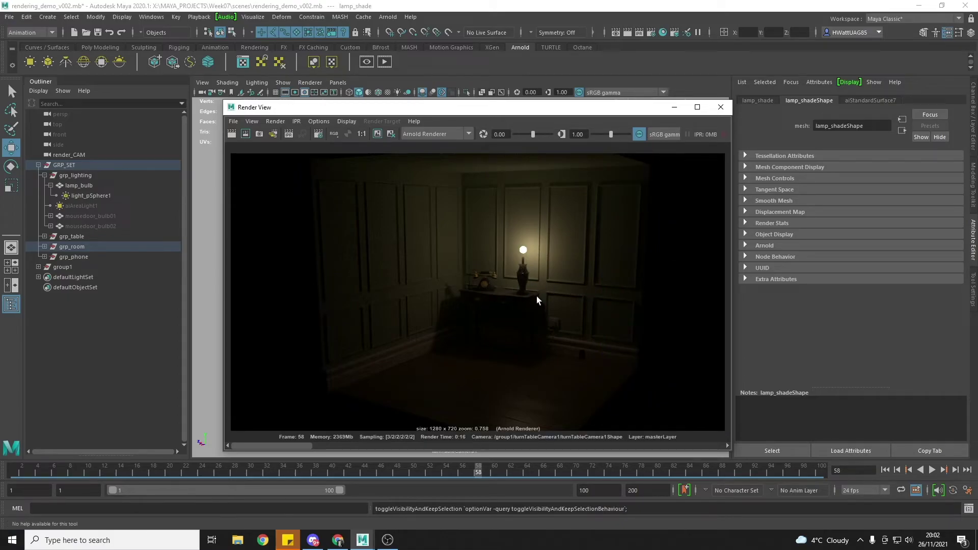
scroll(535, 300, up, 8)
alt+middle_drag(542, 213, 574, 306)
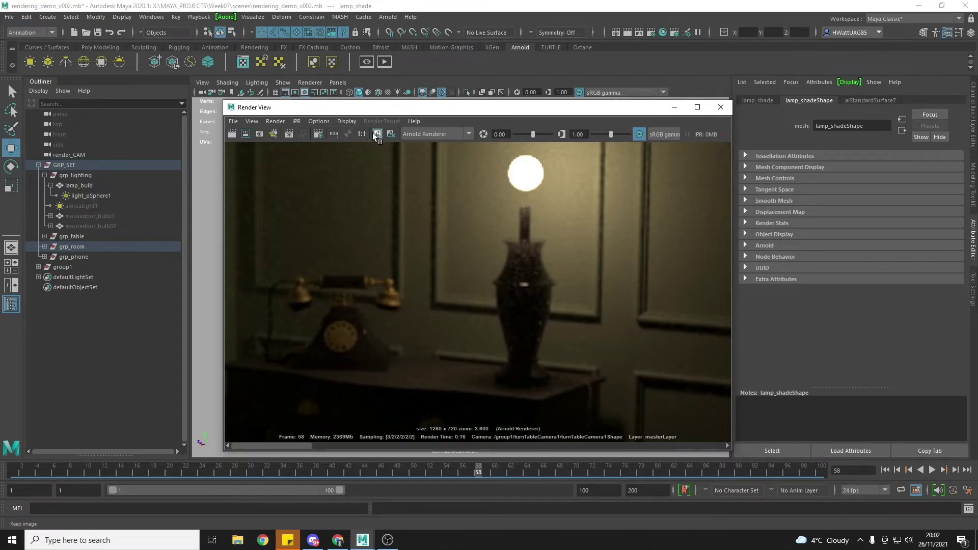
Step: Set light_pSphere1's Samples to 3 and re-render the frame without the lampshade
click(85, 196)
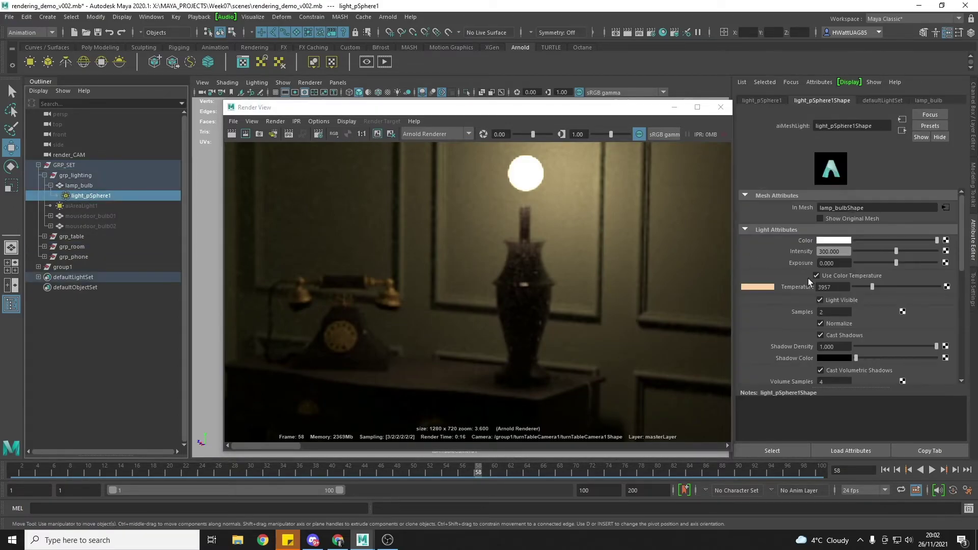
double_click(834, 312)
text(3)
click(231, 134)
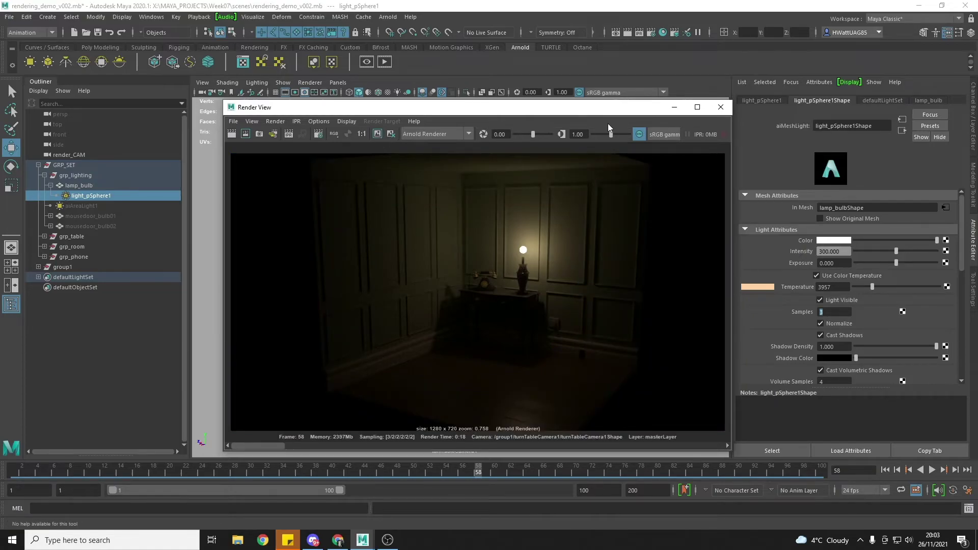
Step: Compare the kept renders without the lampshade for noise around the lamp base, table shadow, wall socket and panels
scroll(544, 252, up, 3)
scroll(543, 252, up, 3)
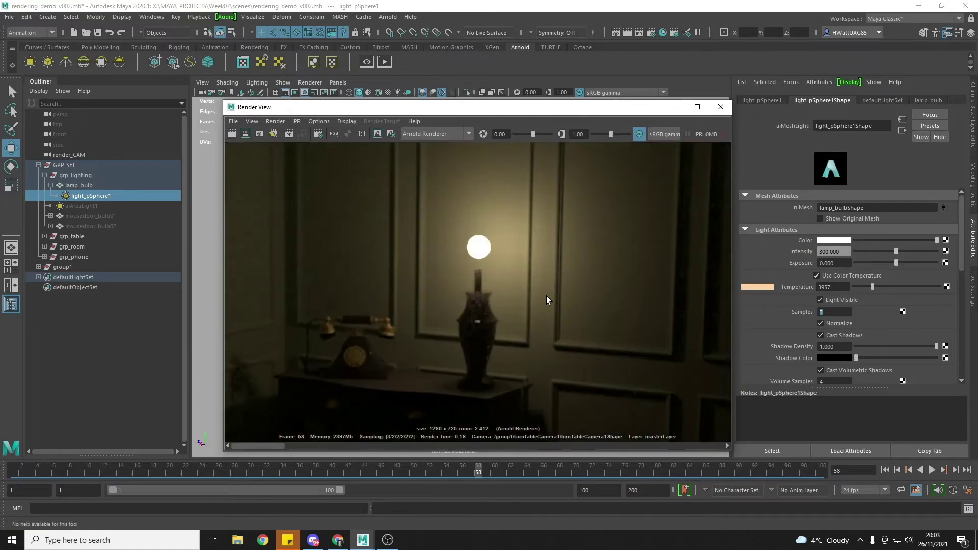
alt+middle_drag(546, 289, 530, 277)
drag(283, 445, 317, 435)
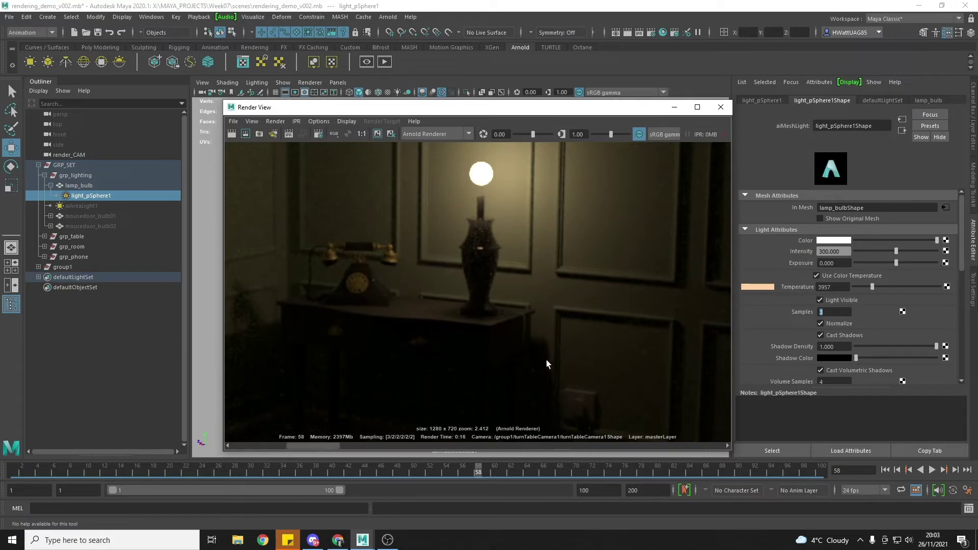
scroll(527, 267, up, 3)
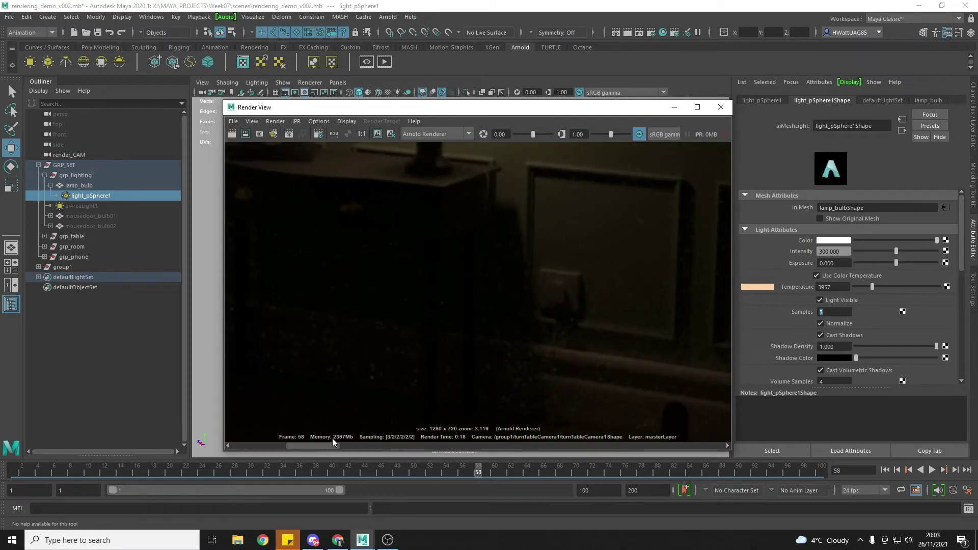
drag(306, 433, 326, 428)
scroll(488, 332, down, 4)
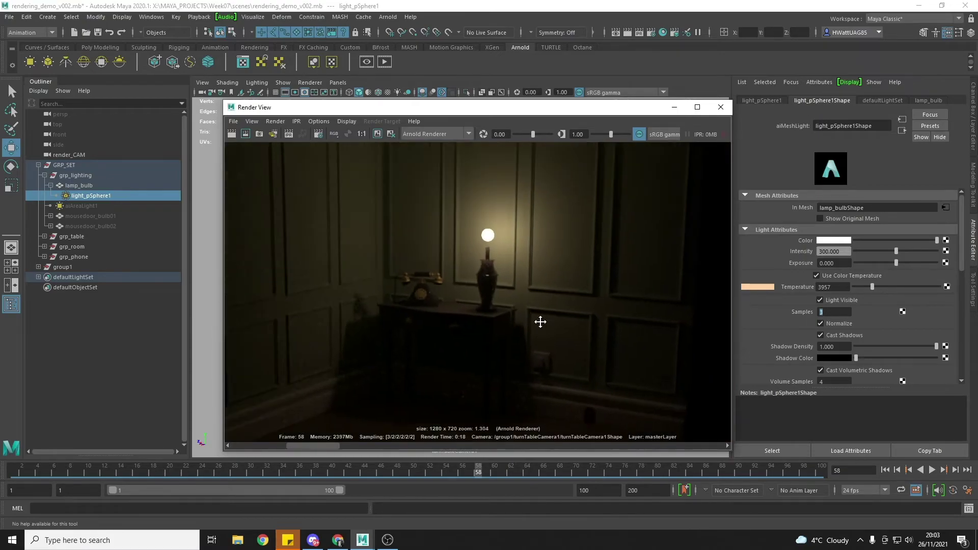
scroll(538, 317, down, 1)
alt+middle_drag(515, 286, 576, 286)
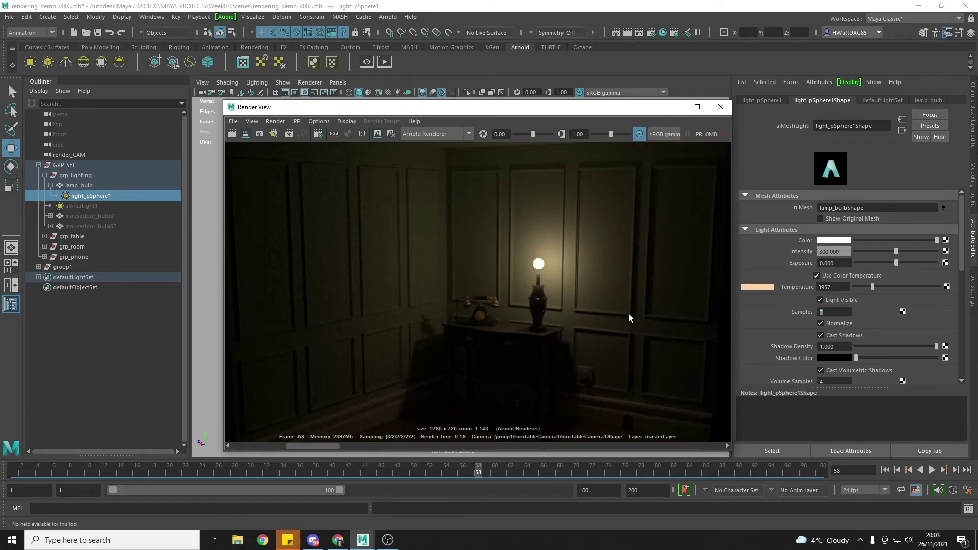
Step: Set light_pSphere1's Samples to 2
double_click(831, 311)
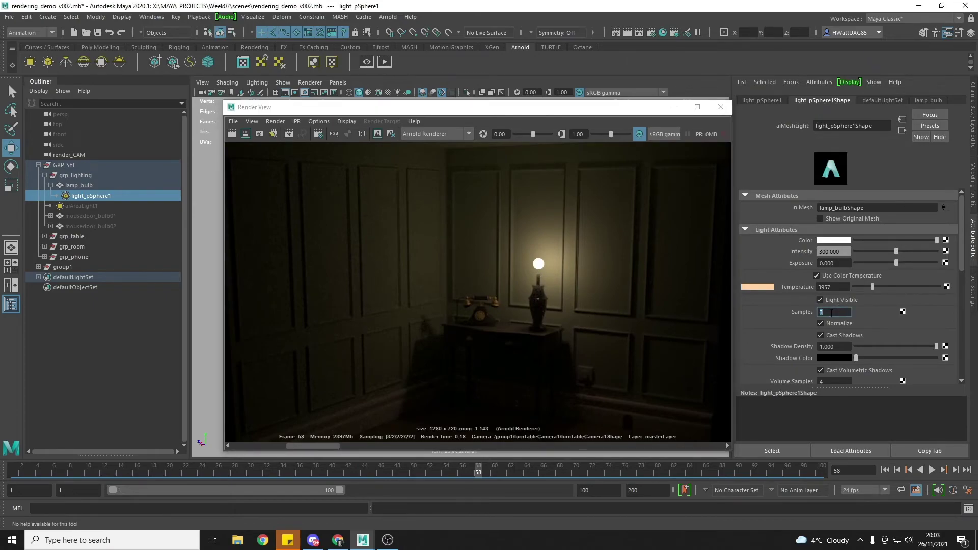
text(2)
key(Return)
Step: Unhide the area light aiAreaLight1
click(91, 206)
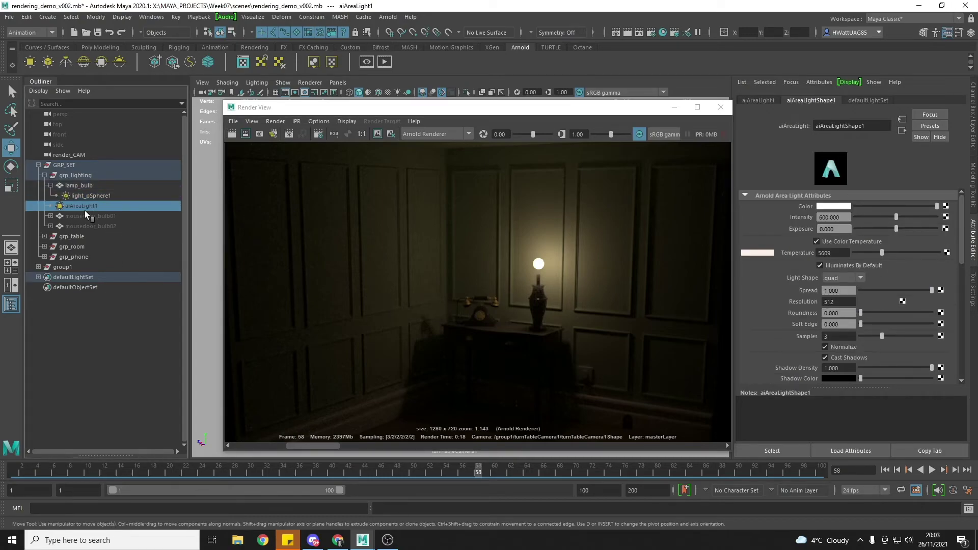
key(h)
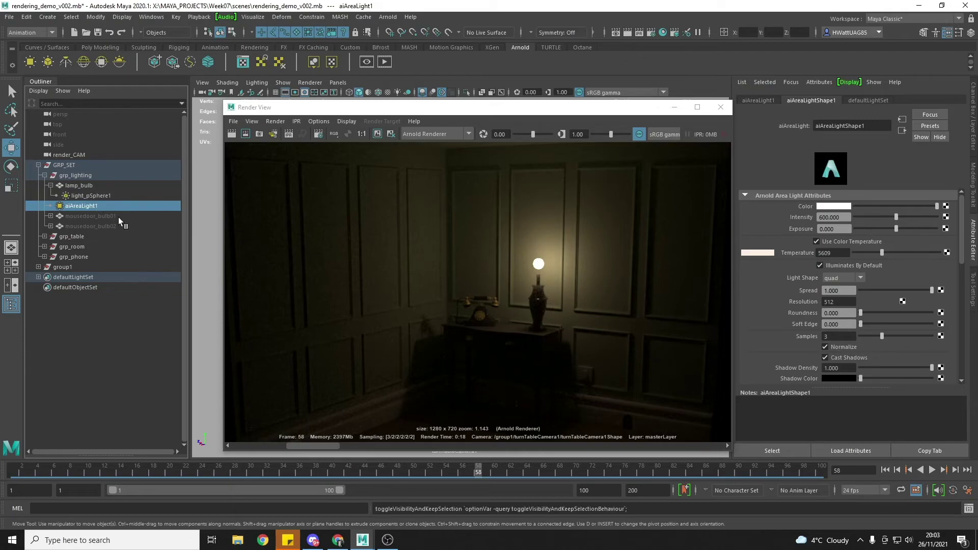
Step: Unhide the two mouse-door bulbs, mousedoor_bulb01 and mousedoor_bulb02
click(110, 217)
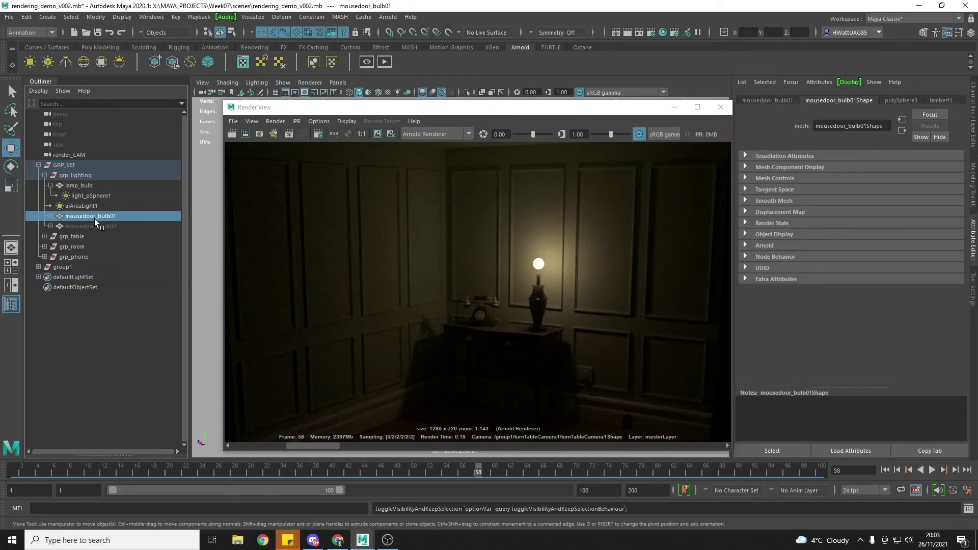
click(100, 225)
Step: Compare the earliest kept render of the lamp and table with the latest render without the lampshade
alt+middle_drag(445, 356, 568, 323)
drag(317, 446, 709, 446)
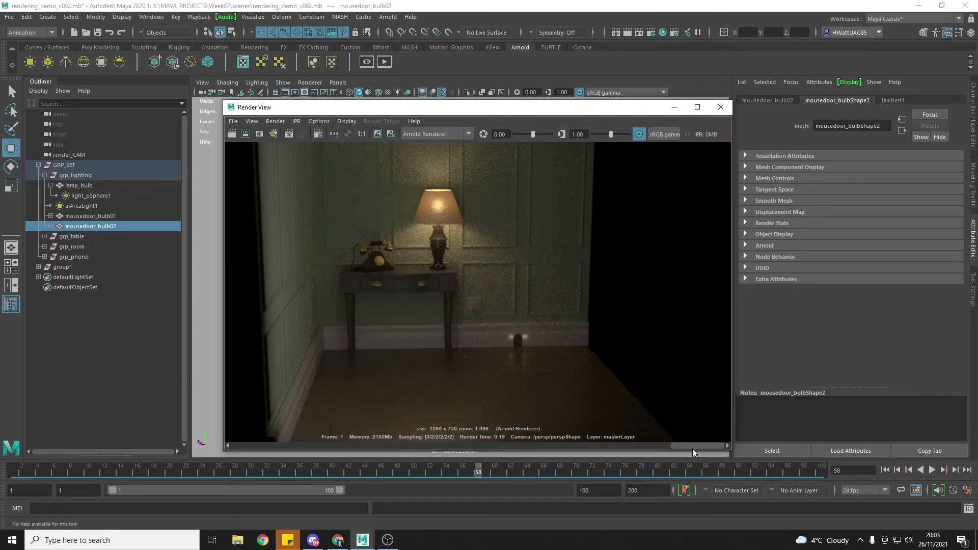
drag(701, 445, 221, 448)
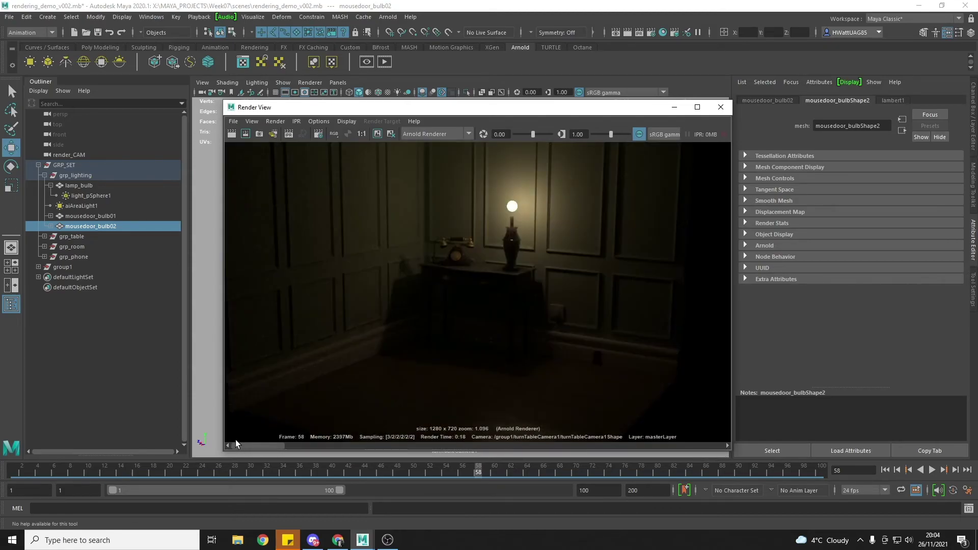
Step: Unhide lamp_shade and re-render frame 58 with all lights visible, checking the full room image
click(451, 318)
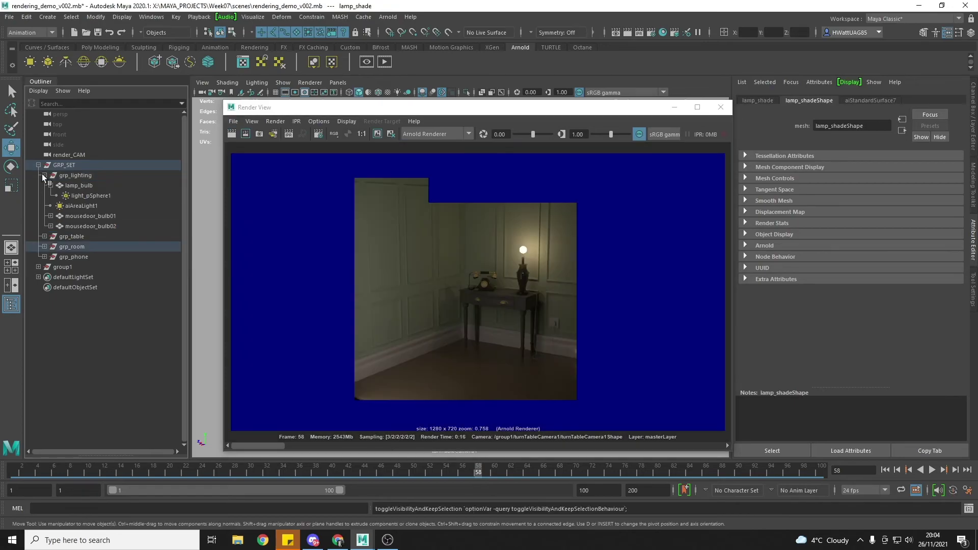
click(585, 329)
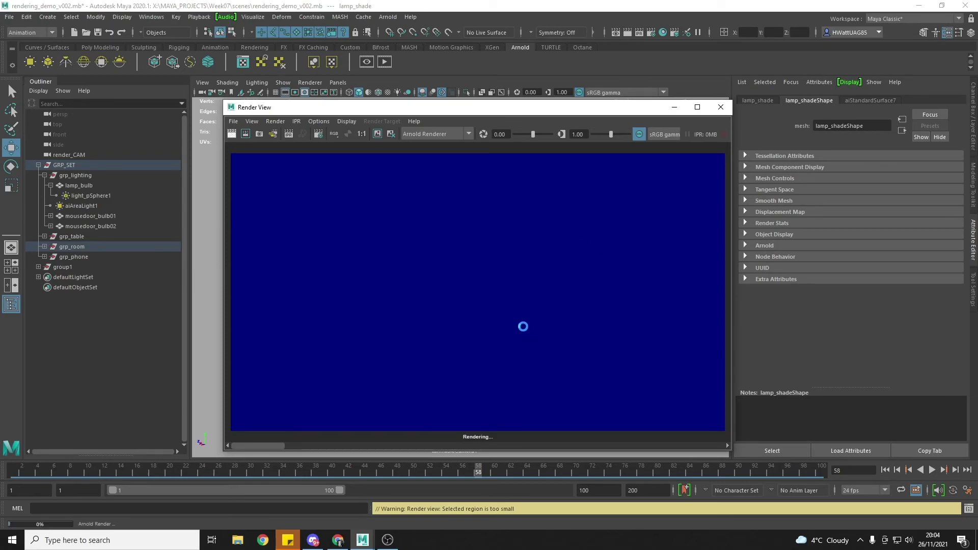
scroll(492, 307, down, 3)
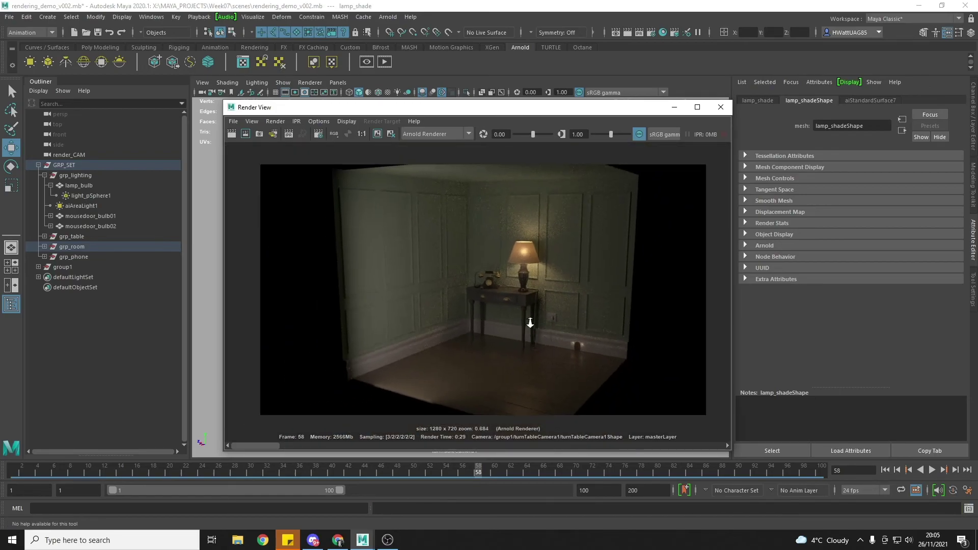
scroll(493, 308, up, 3)
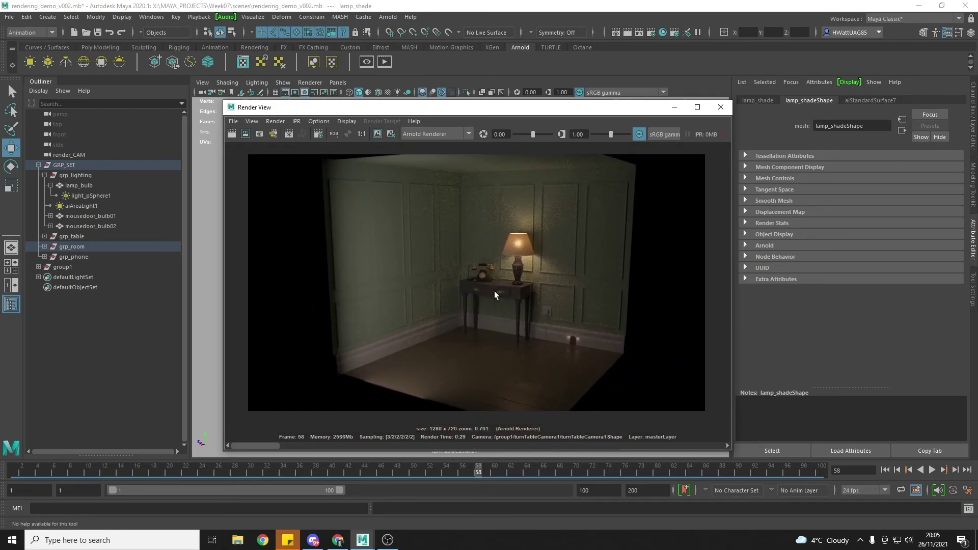